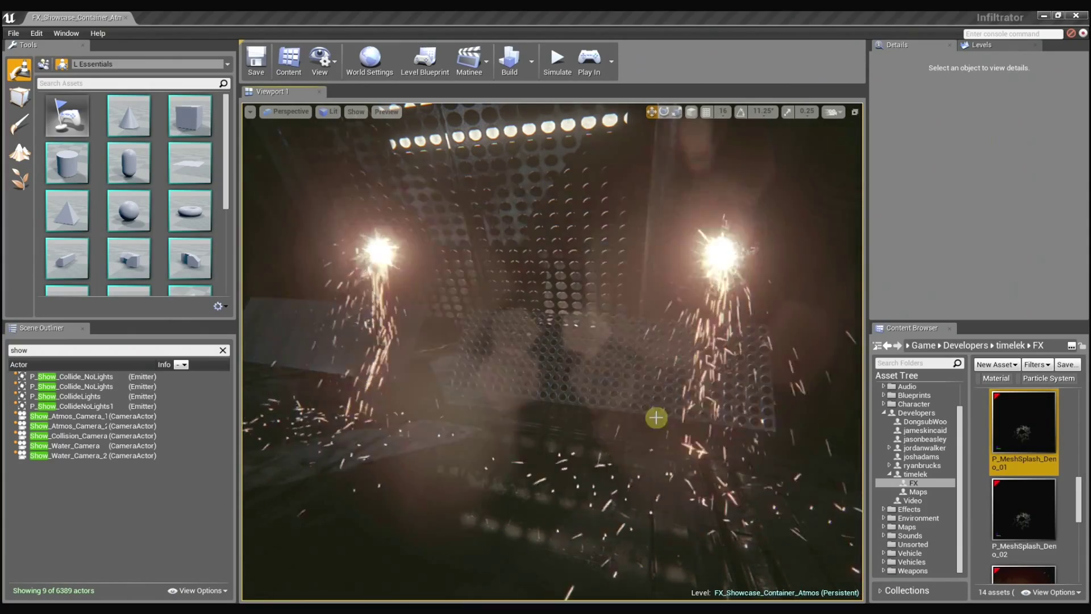
Orbit around the spark emitters and display the viewport in the Scene Depth view mode
mouse_move(658, 418)
right_down()
mouse_move(613, 414)
mouse_move(676, 418)
mouse_move(653, 414)
right_up()
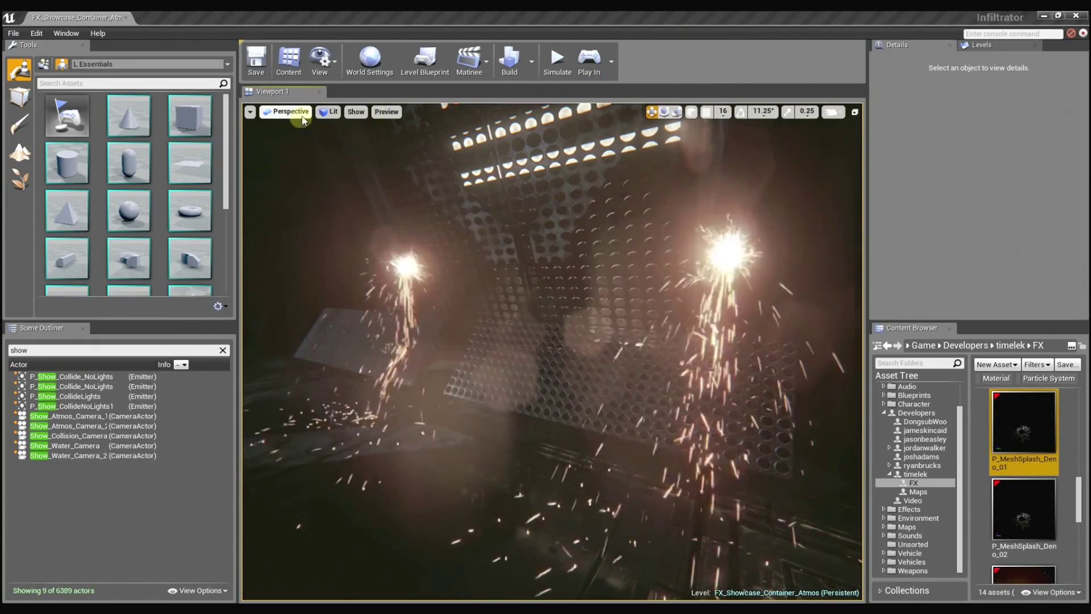
click(329, 112)
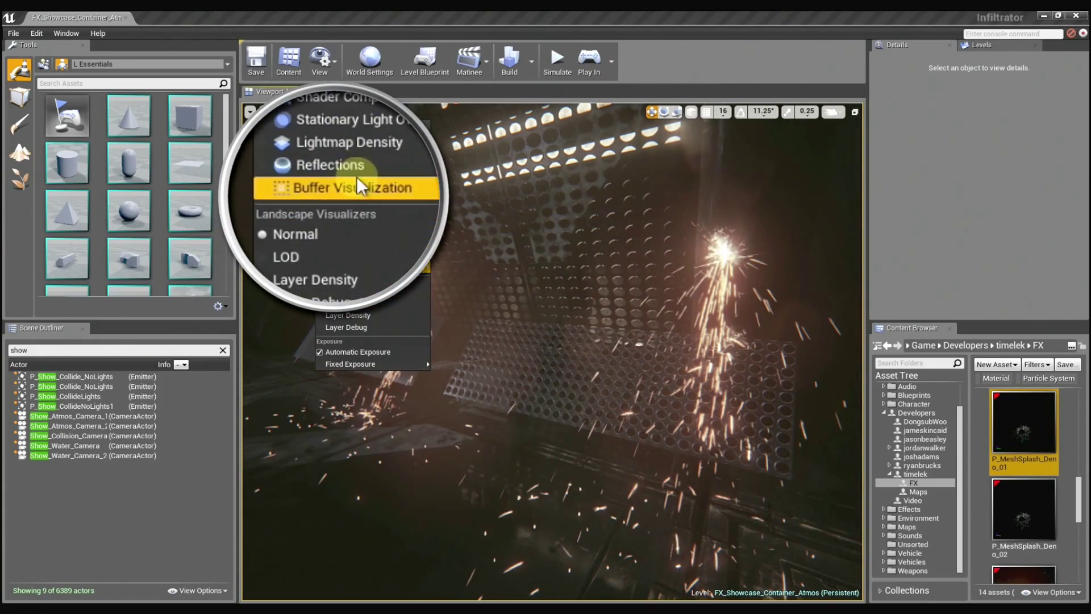
mouse_move(398, 267)
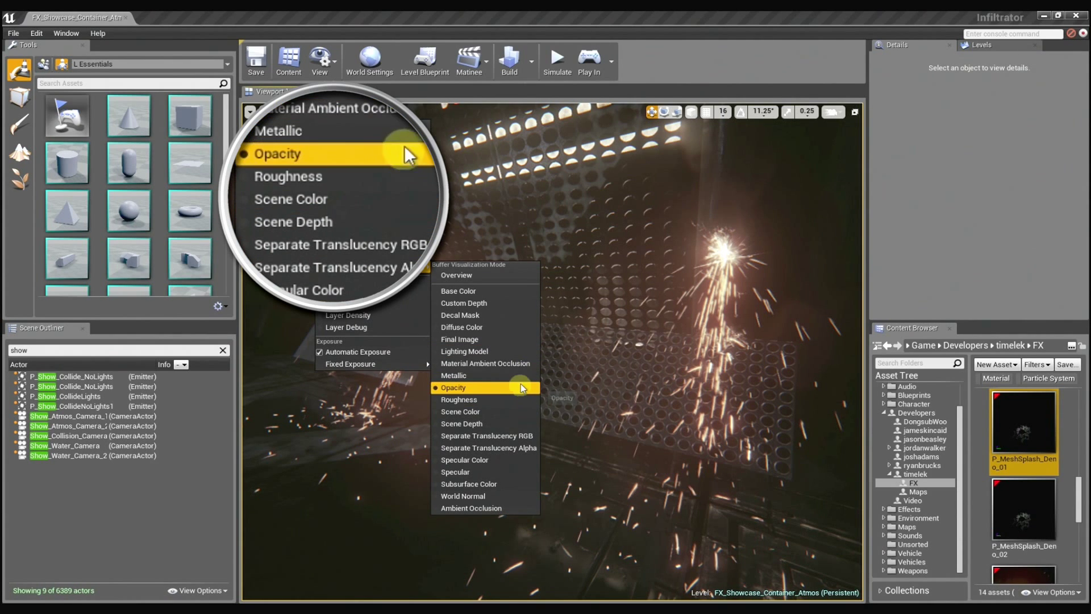
click(505, 424)
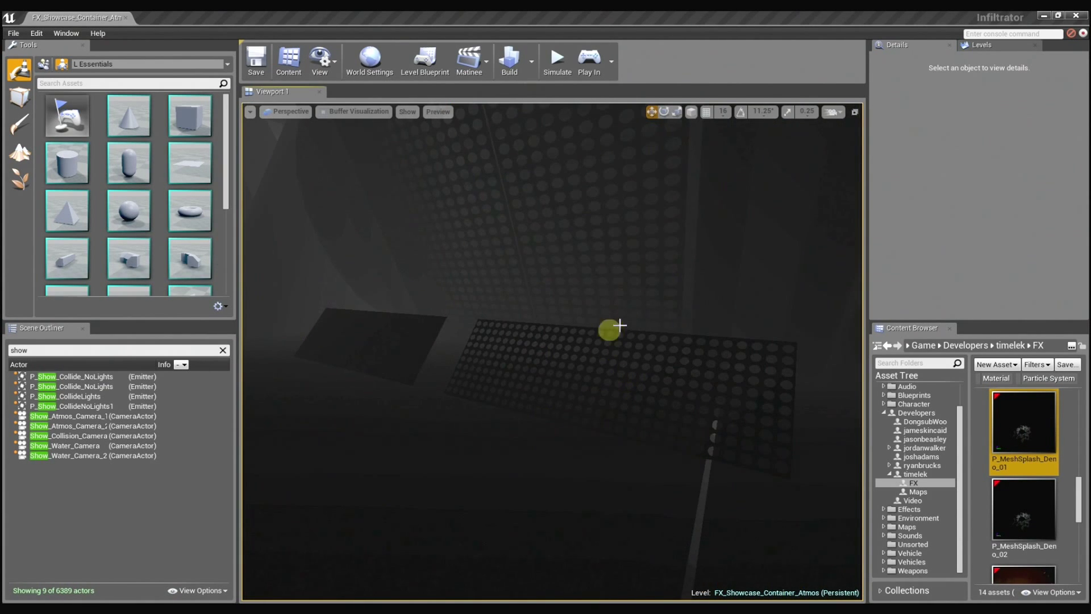
right_drag(600, 289, 598, 289)
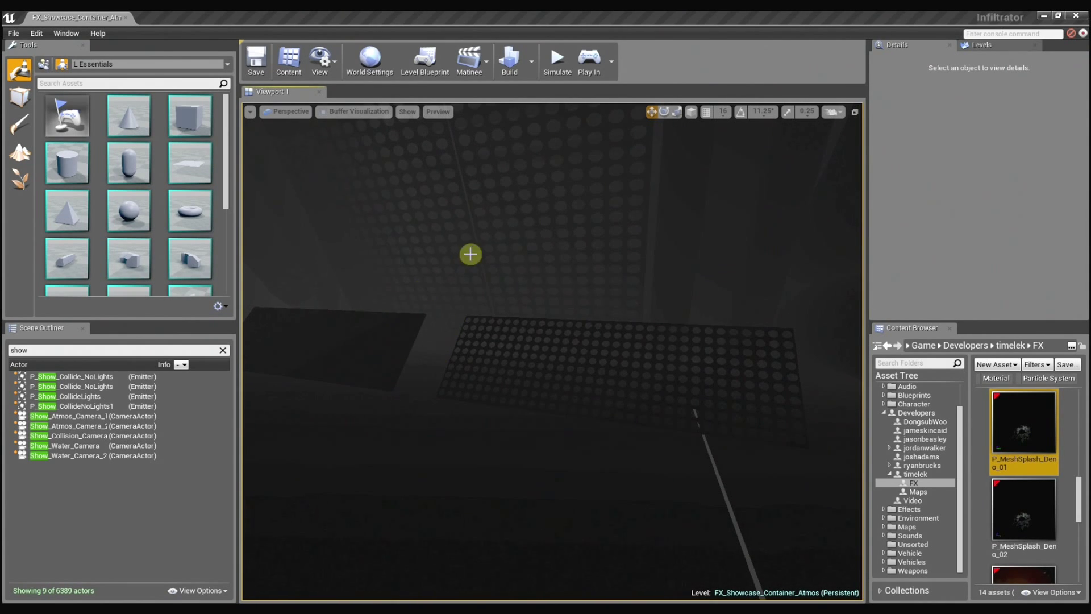
Return to Lit, preview Lighting Only, then go back to Lit facing the wall lights
click(348, 113)
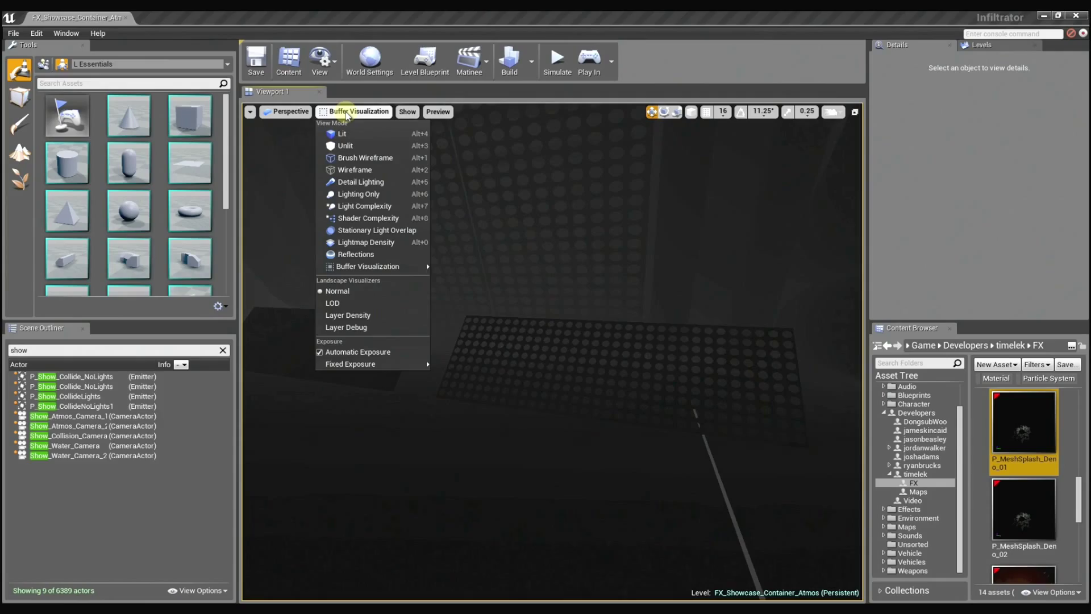
click(348, 113)
key(alt+4)
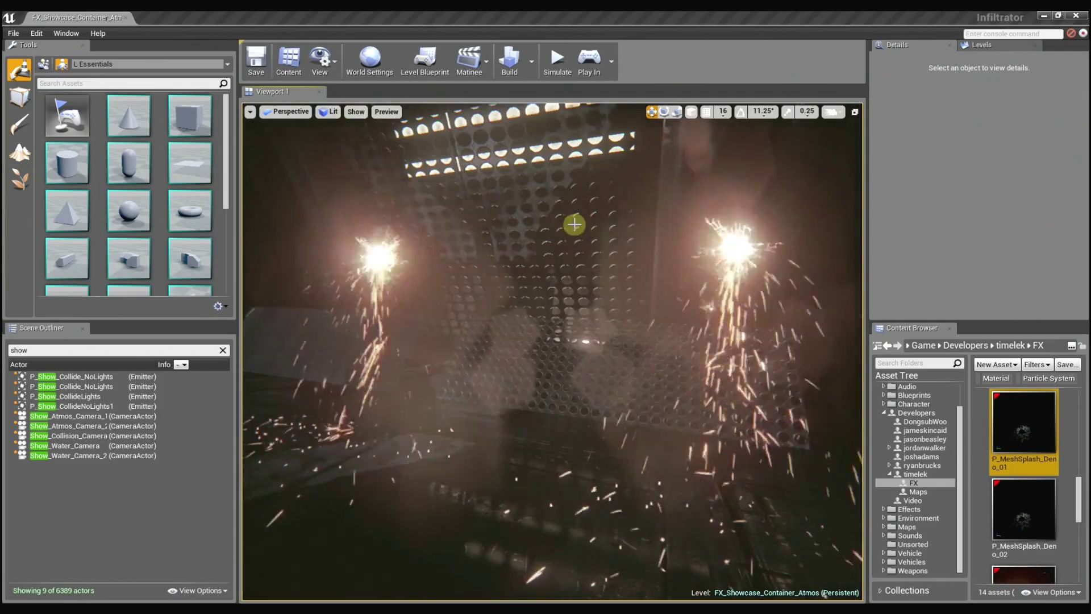
mouse_move(563, 224)
mouse_down()
mouse_move(548, 224)
mouse_move(580, 224)
mouse_move(536, 229)
mouse_move(555, 226)
mouse_up()
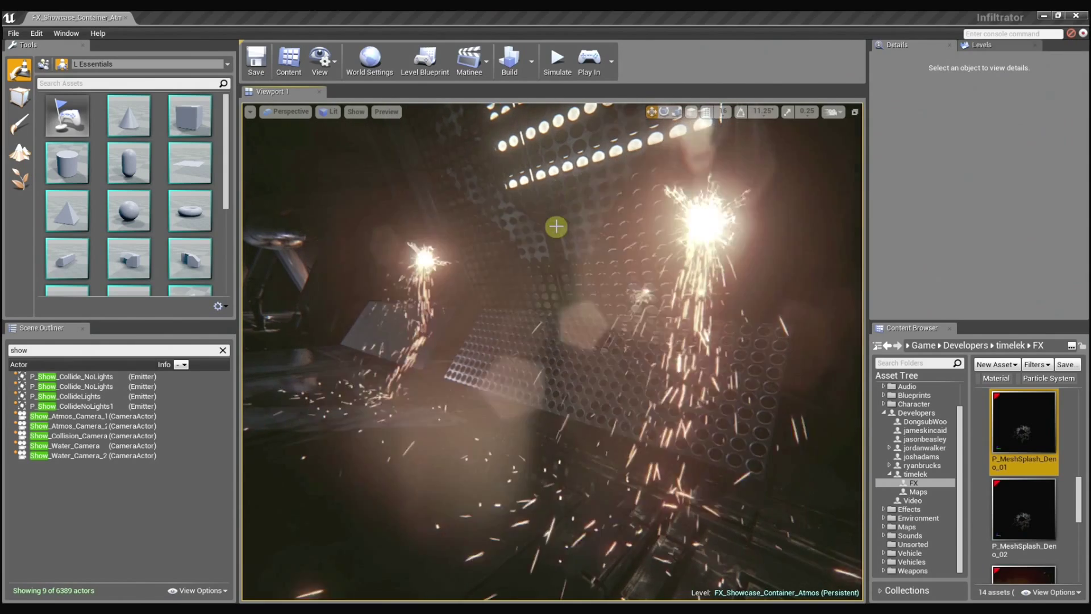
key(alt+6)
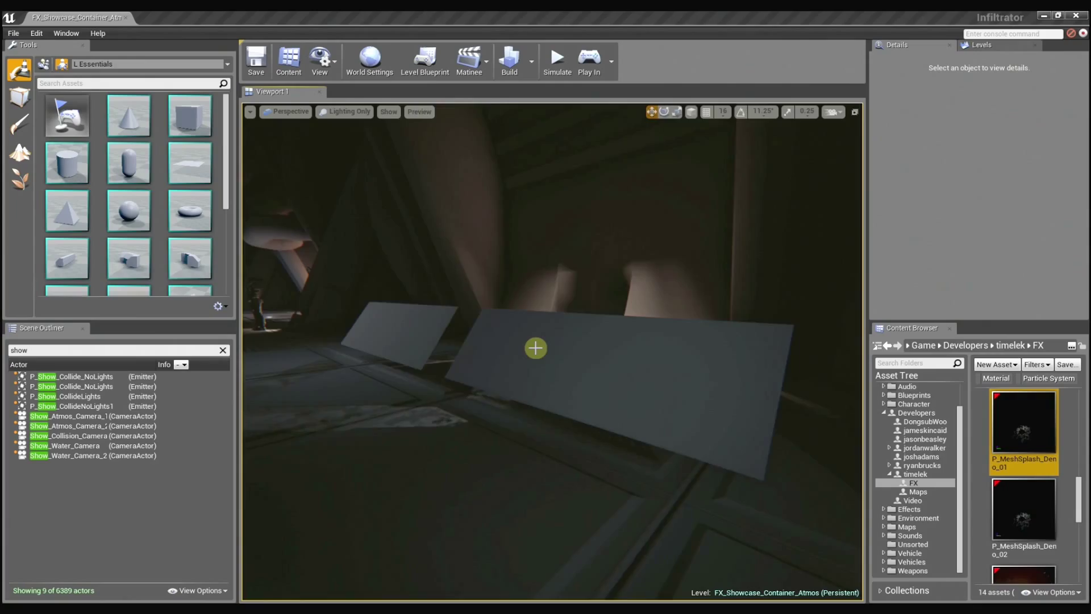
key(alt+4)
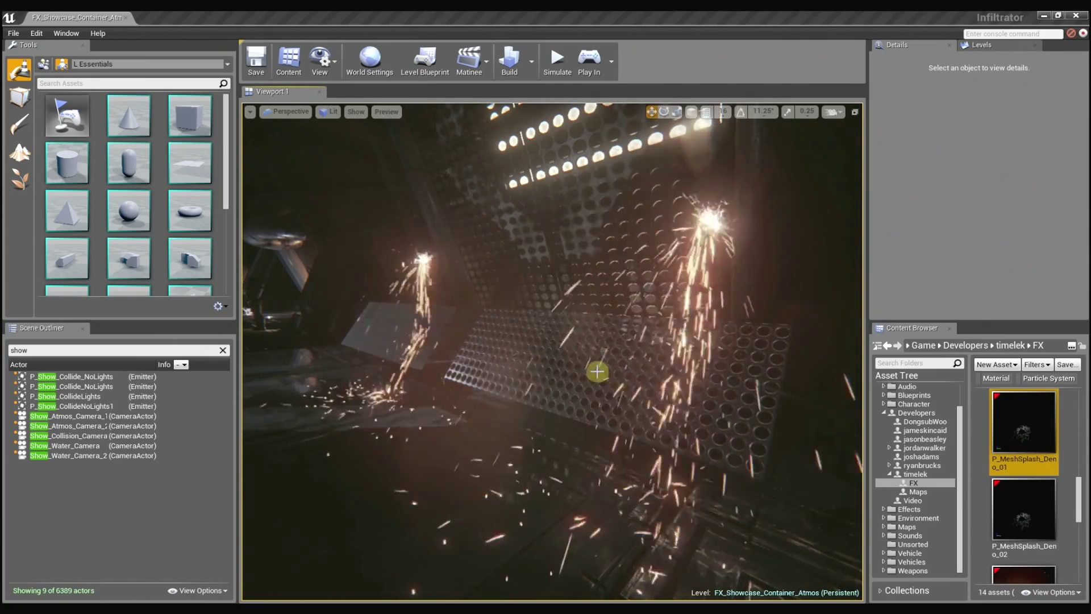
mouse_move(596, 370)
mouse_down()
mouse_move(580, 392)
mouse_move(555, 355)
mouse_move(616, 370)
mouse_move(557, 356)
mouse_move(588, 353)
mouse_up()
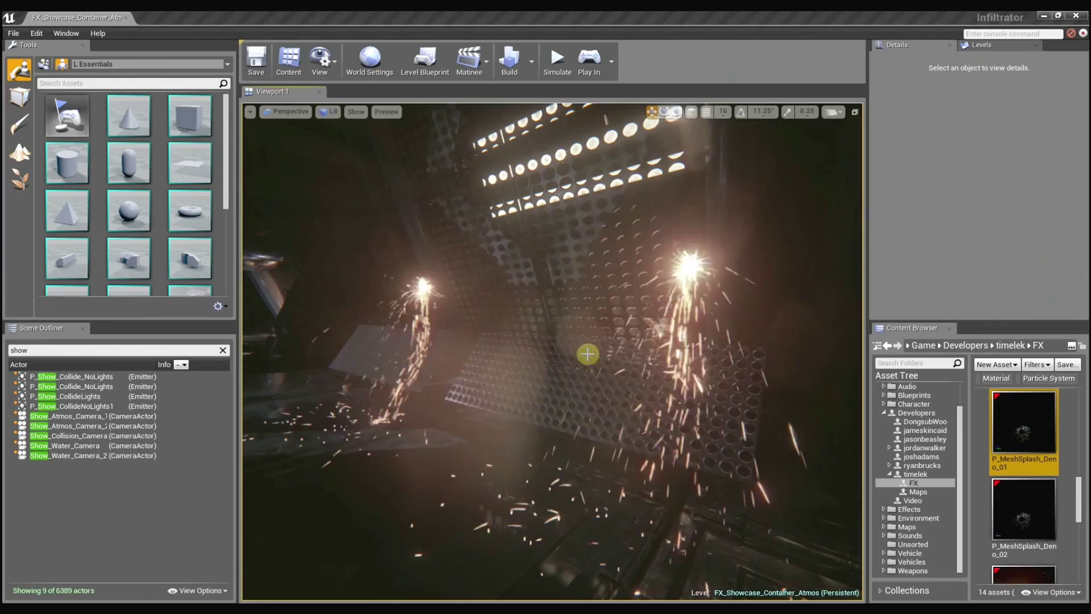
mouse_move(580, 355)
mouse_down()
mouse_move(592, 363)
mouse_move(582, 356)
mouse_up()
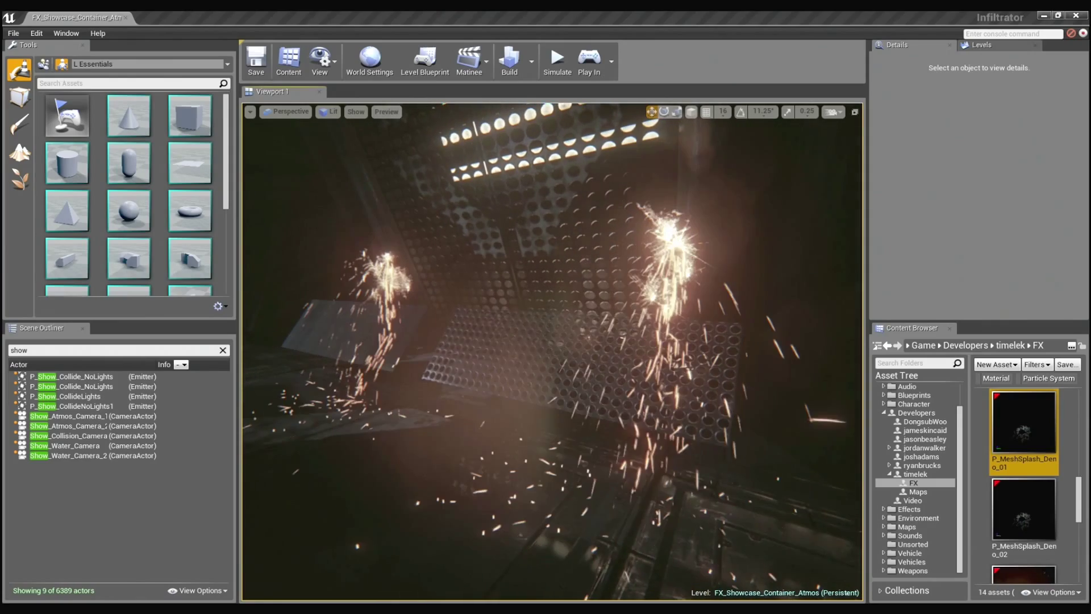
Bring the Cascade emitter editor into view and solo the Fall emitter
drag(1090, 392, 672, 431)
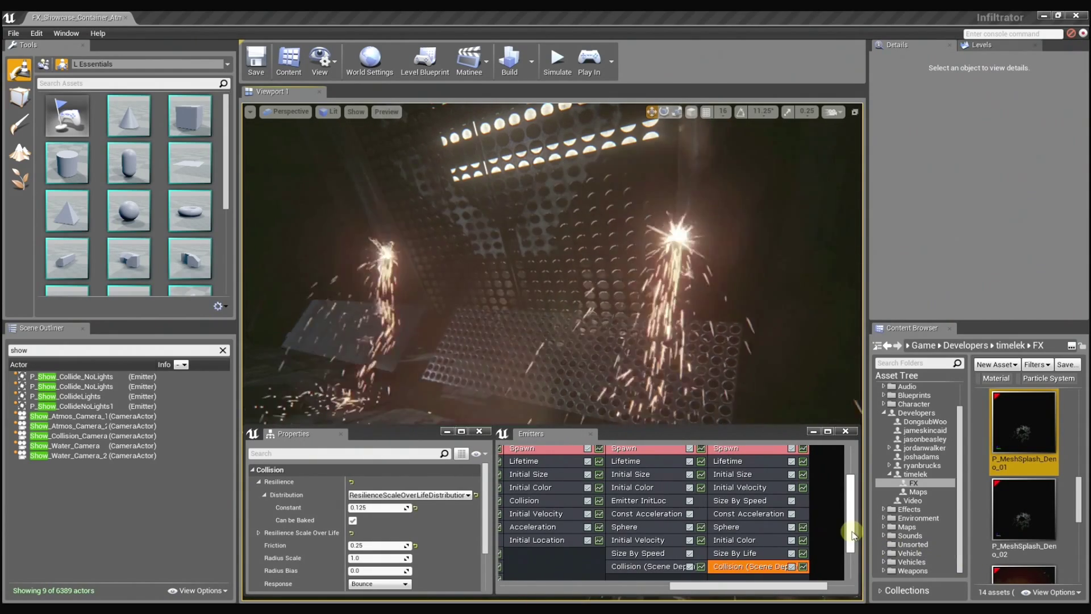
drag(852, 534, 851, 507)
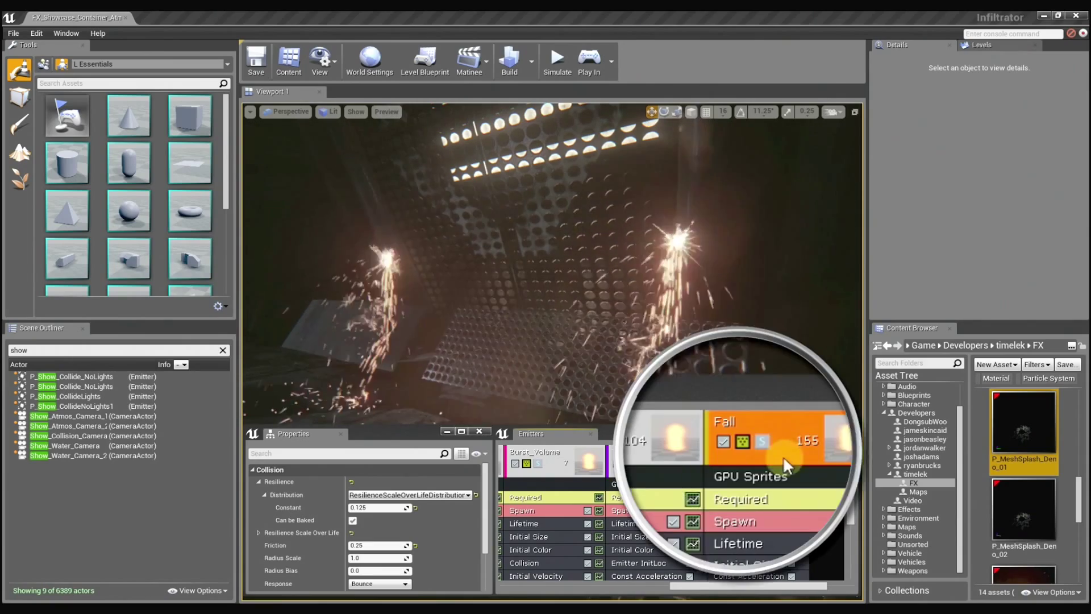
click(742, 463)
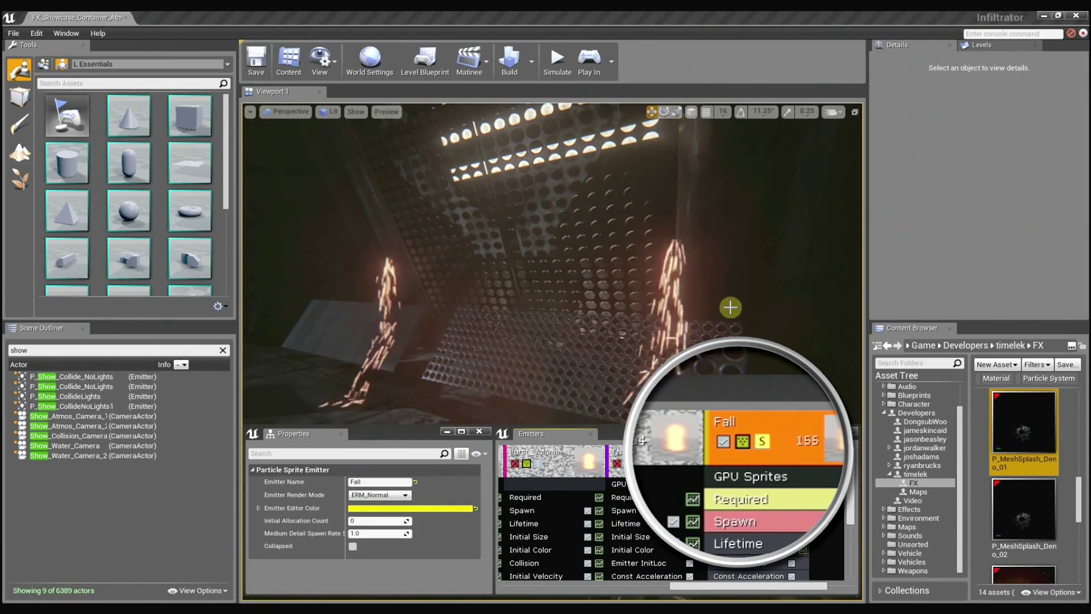
mouse_move(730, 306)
mouse_down()
mouse_move(699, 318)
mouse_move(754, 318)
mouse_move(733, 308)
mouse_up()
Set Fall's Spawn Rate Constant to 2000, then 100, finally settling on 1000
click(762, 510)
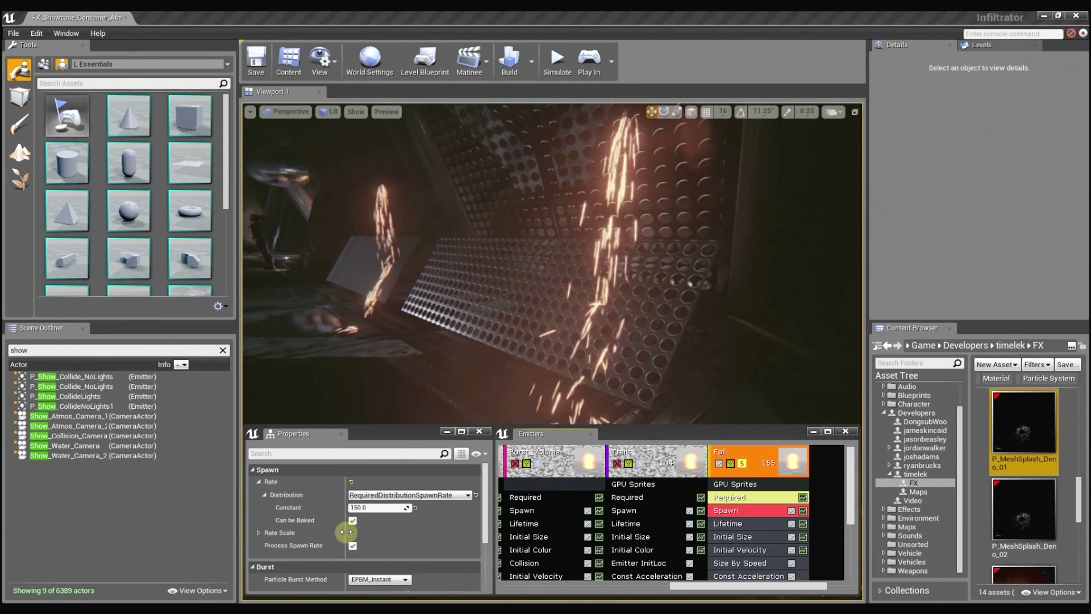
click(372, 508)
text(2000)
key(Return)
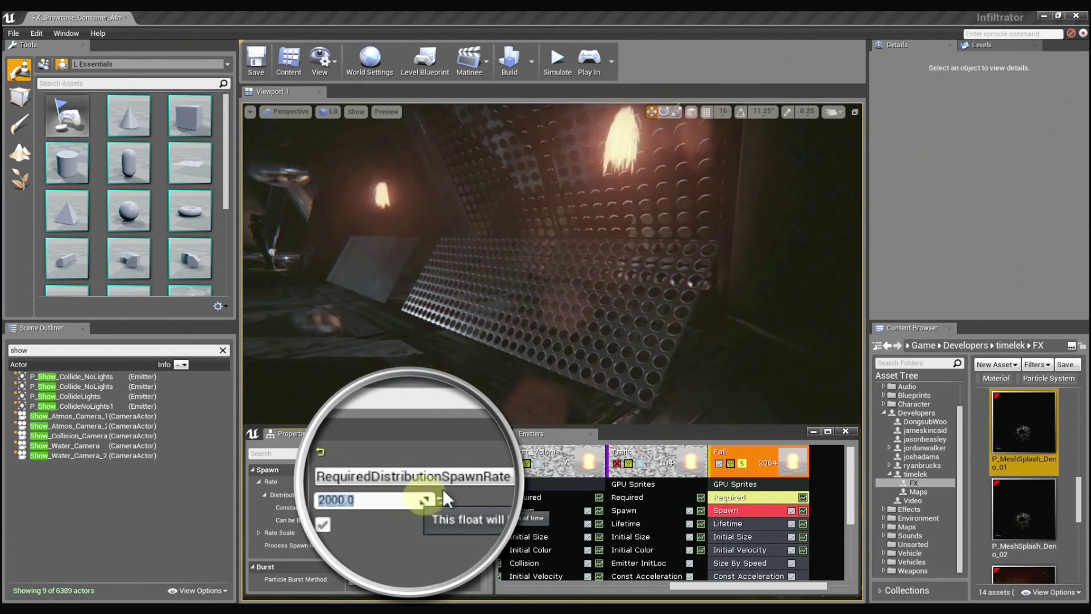
drag(564, 271, 557, 265)
click(358, 505)
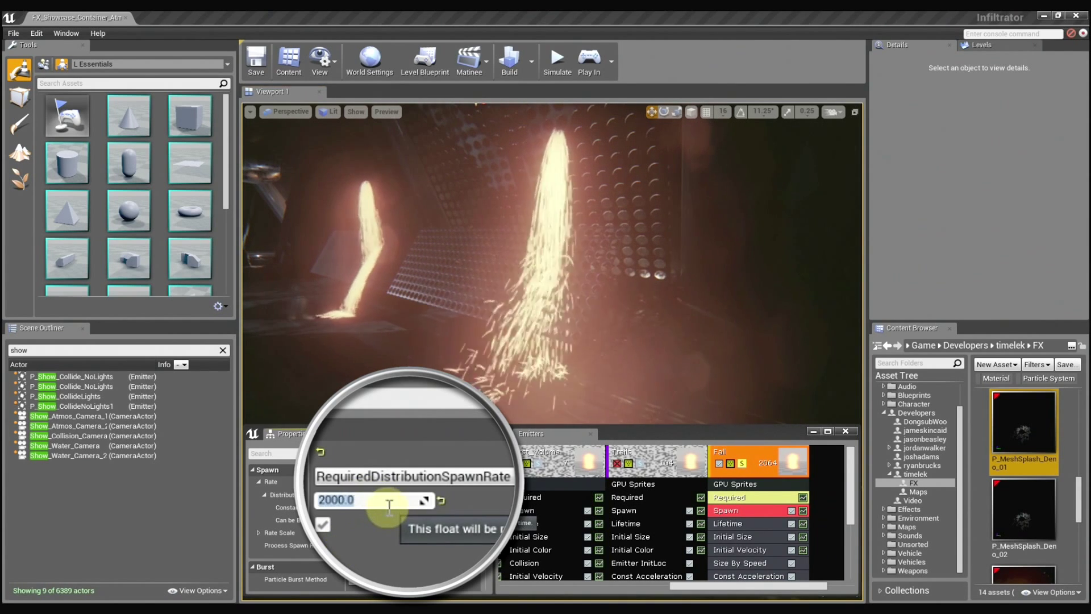
text(100)
key(Return)
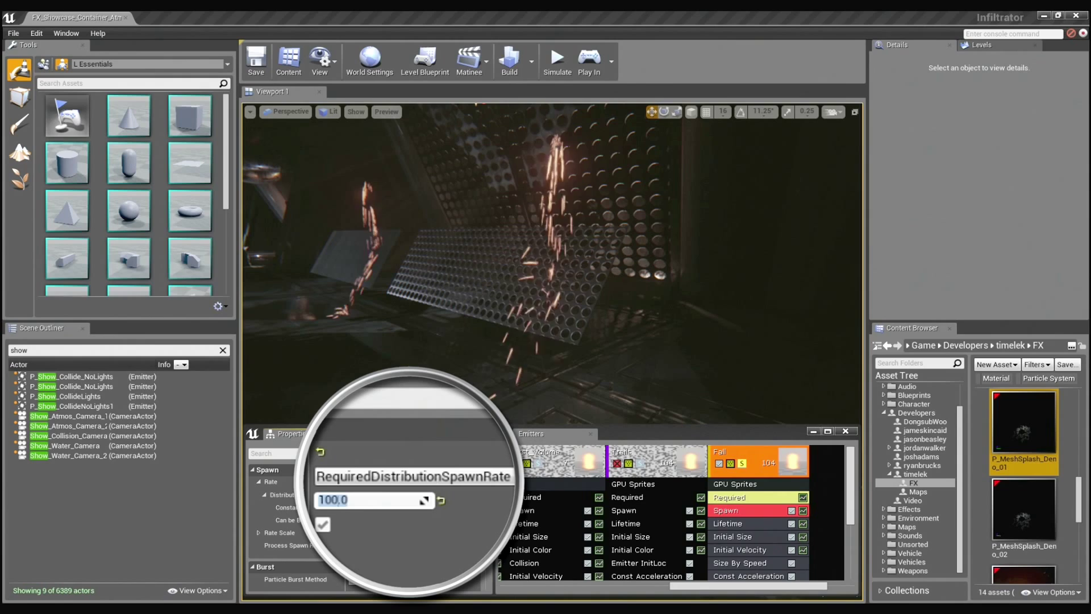
key(Return)
drag(578, 344, 519, 321)
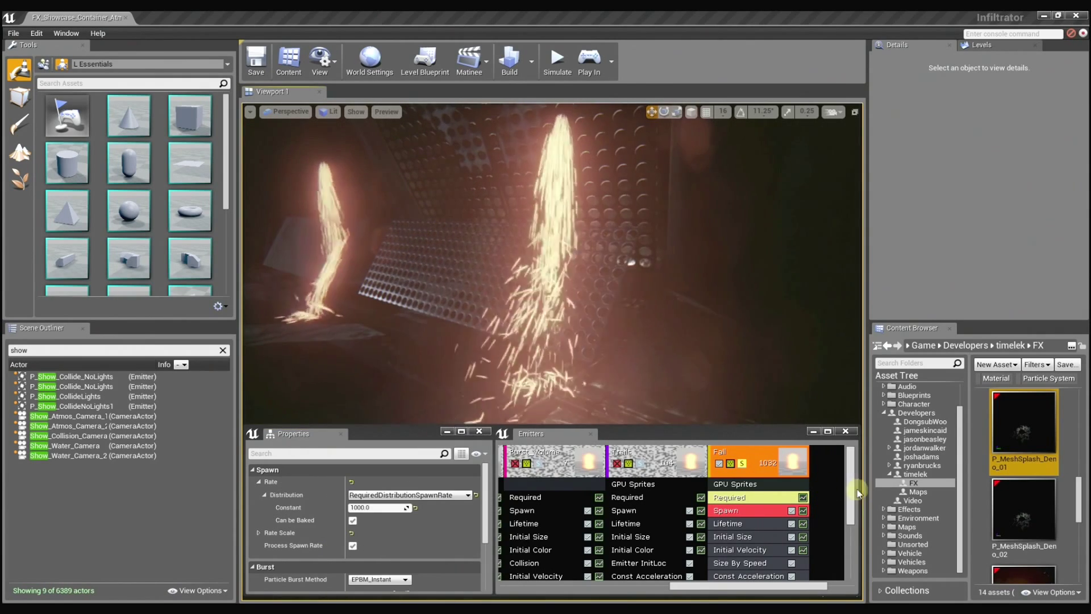
Select Fall's Collision (Scene Depth) module and try a Resilience Constant of 1.0
drag(848, 474, 844, 526)
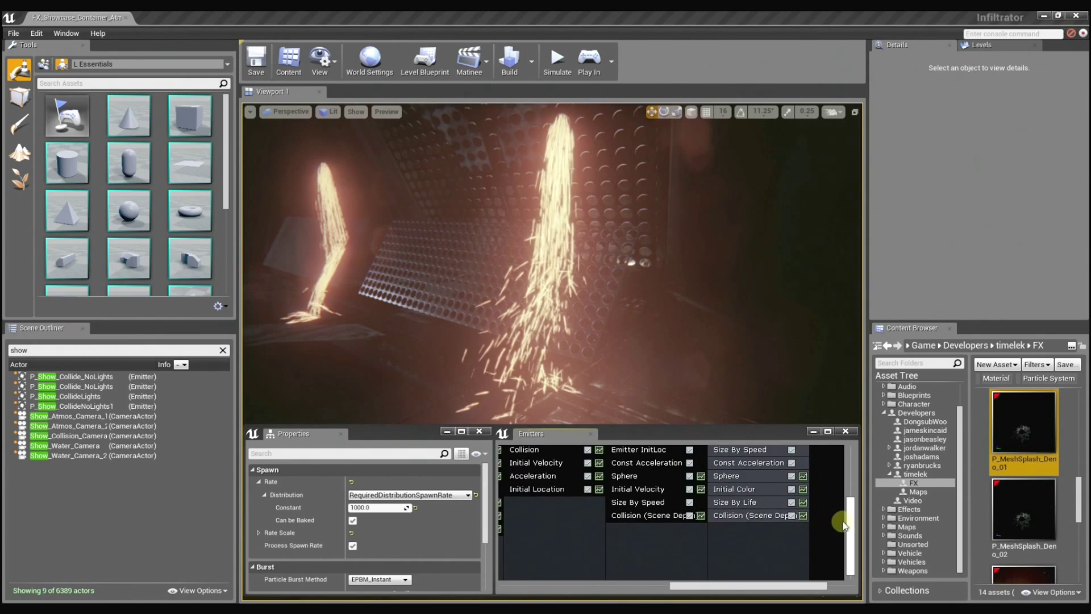
click(742, 518)
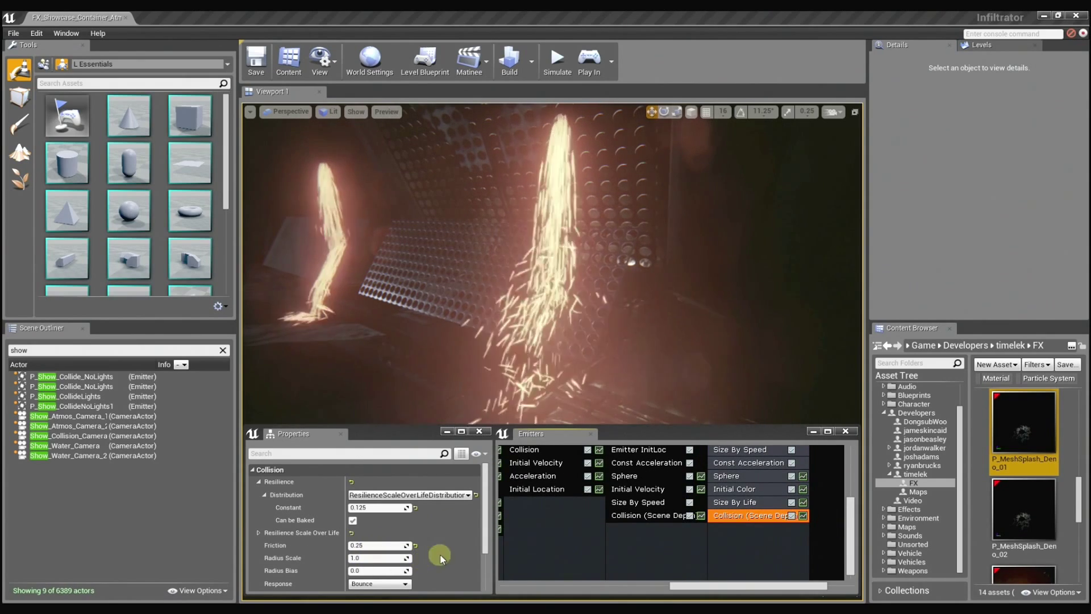
mouse_move(281, 484)
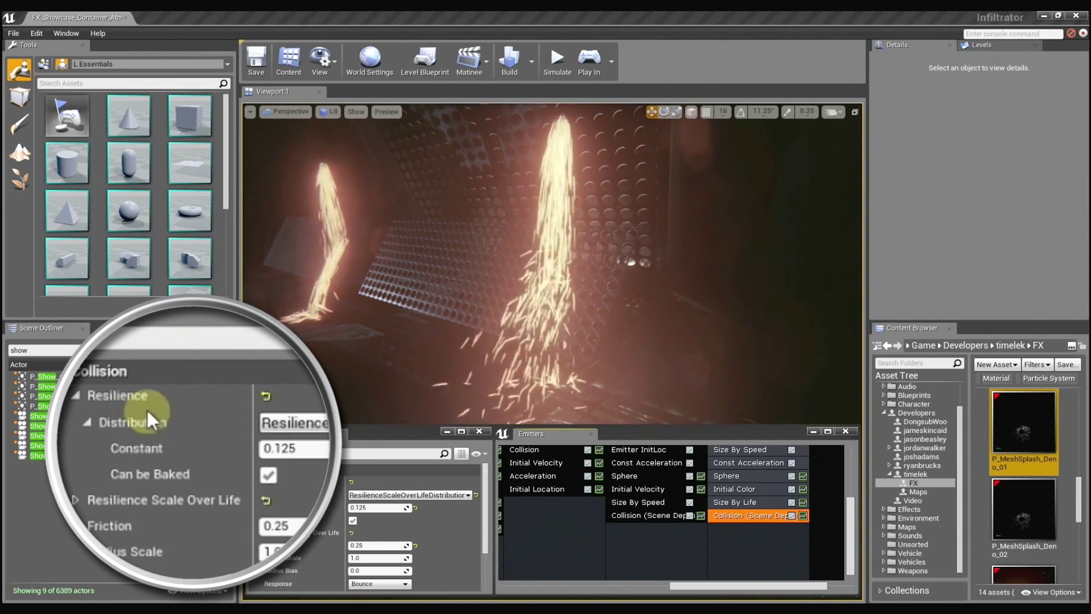
click(372, 508)
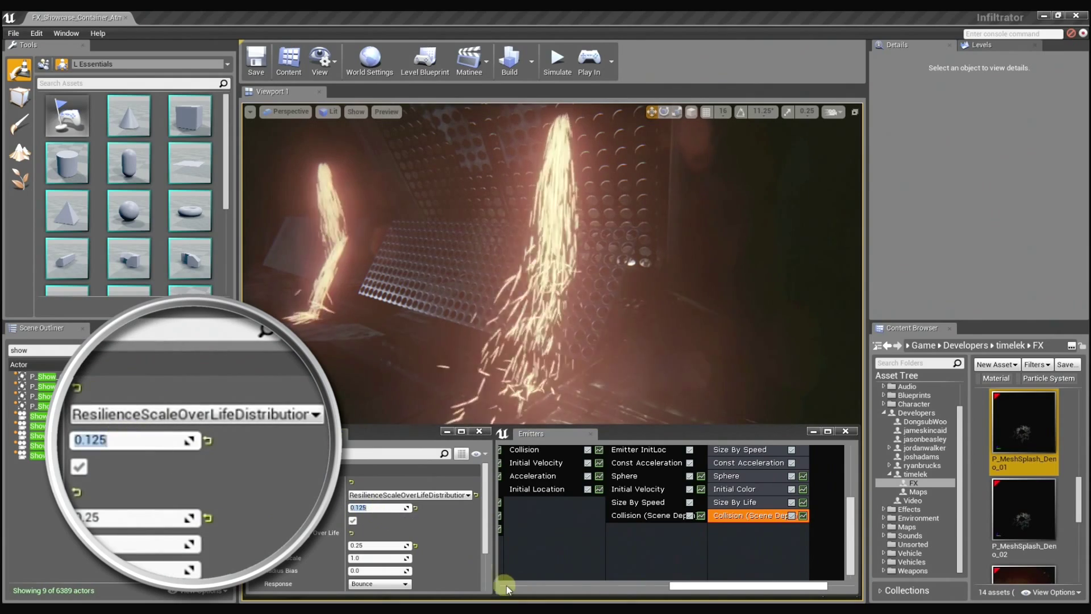
text(1.0)
key(Return)
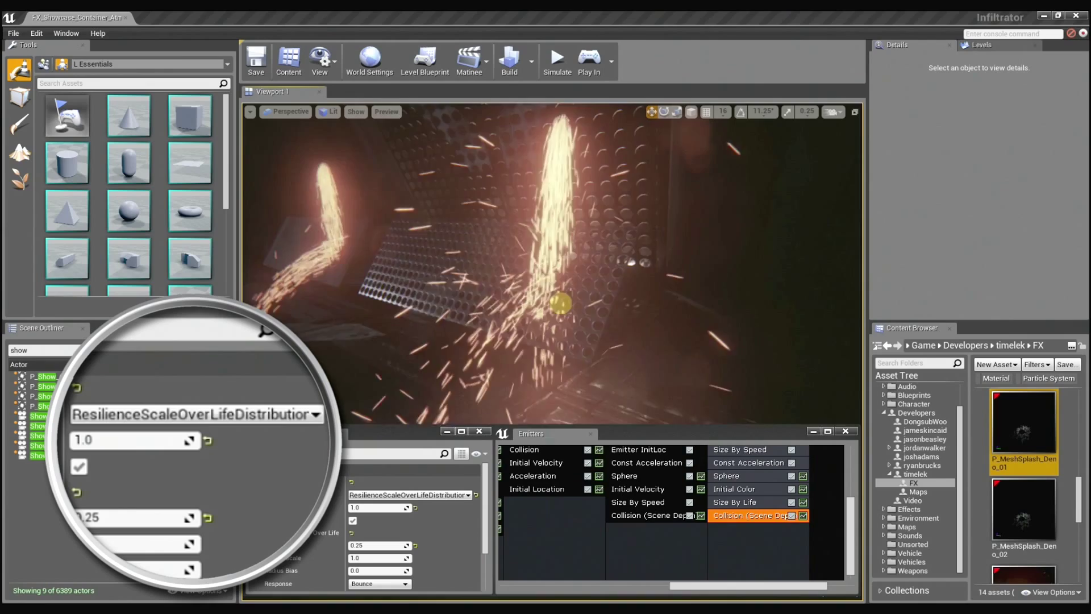
right_drag(550, 302, 551, 294)
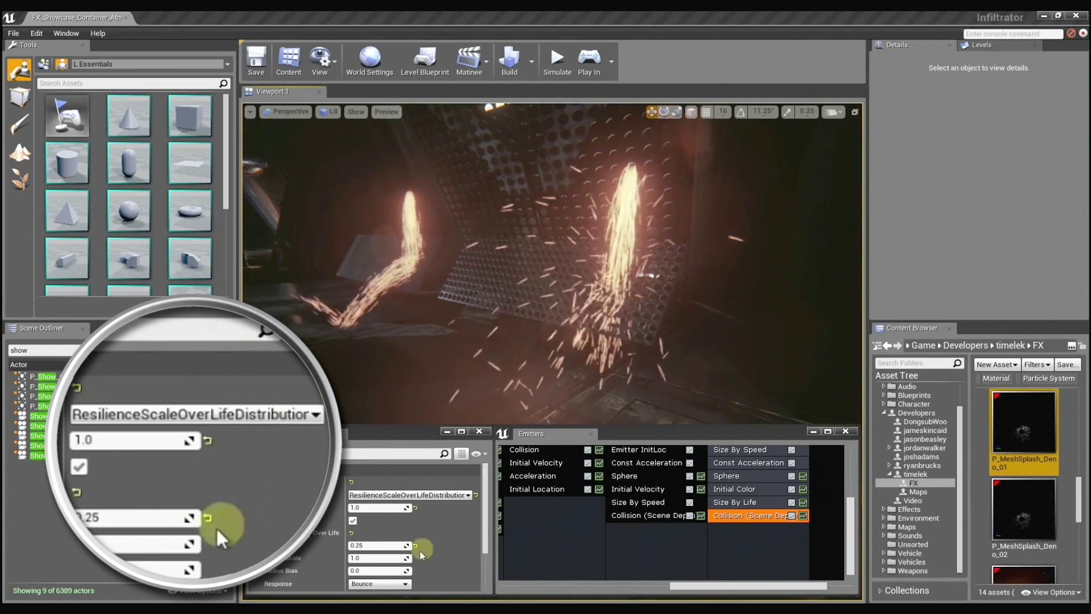
Restore the Resilience Constant to 0.125 and view both spark plumes
click(367, 508)
text(0.125)
key(Return)
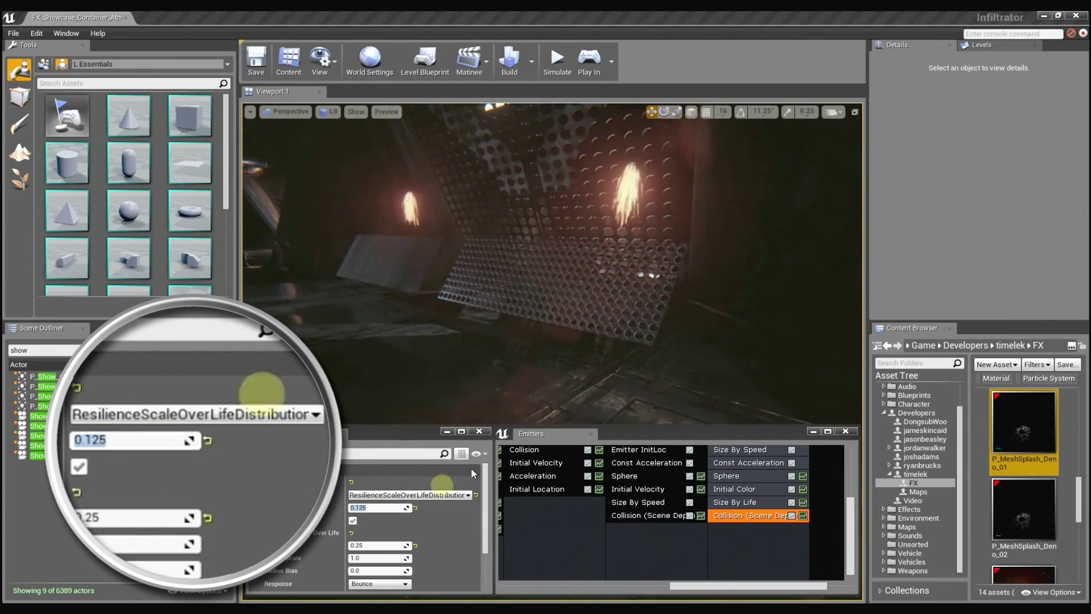
click(579, 326)
right_drag(550, 327, 551, 327)
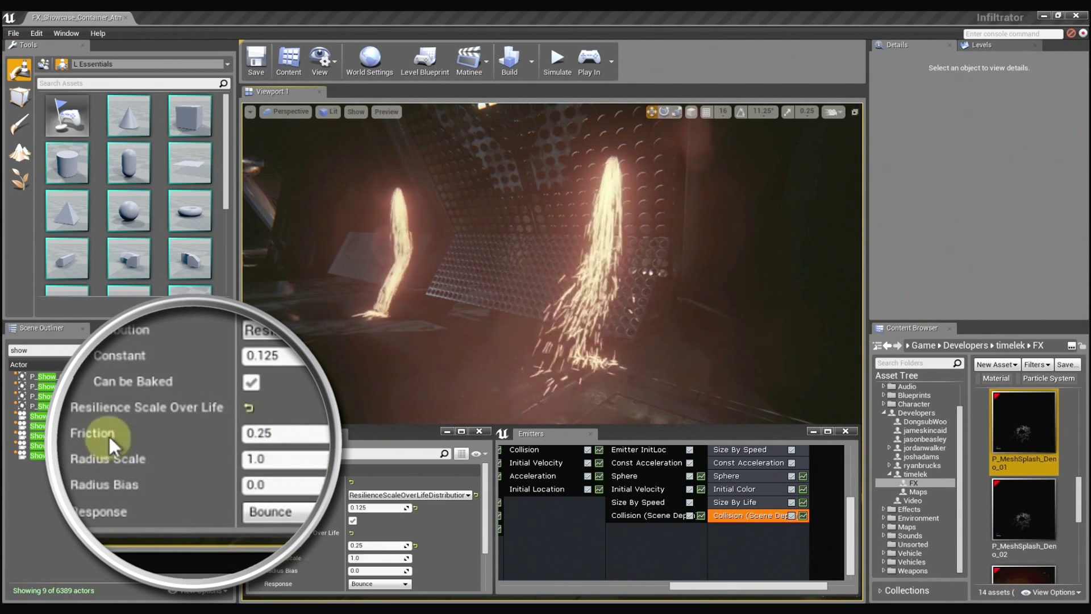
click(378, 545)
text(1.0)
key(Return)
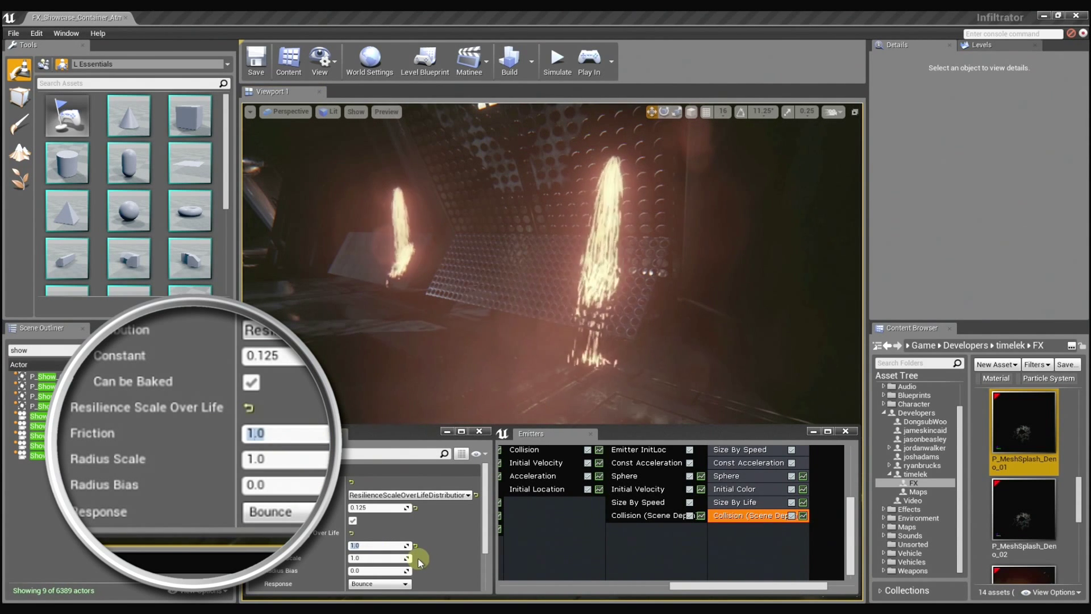
key(BackSpace)
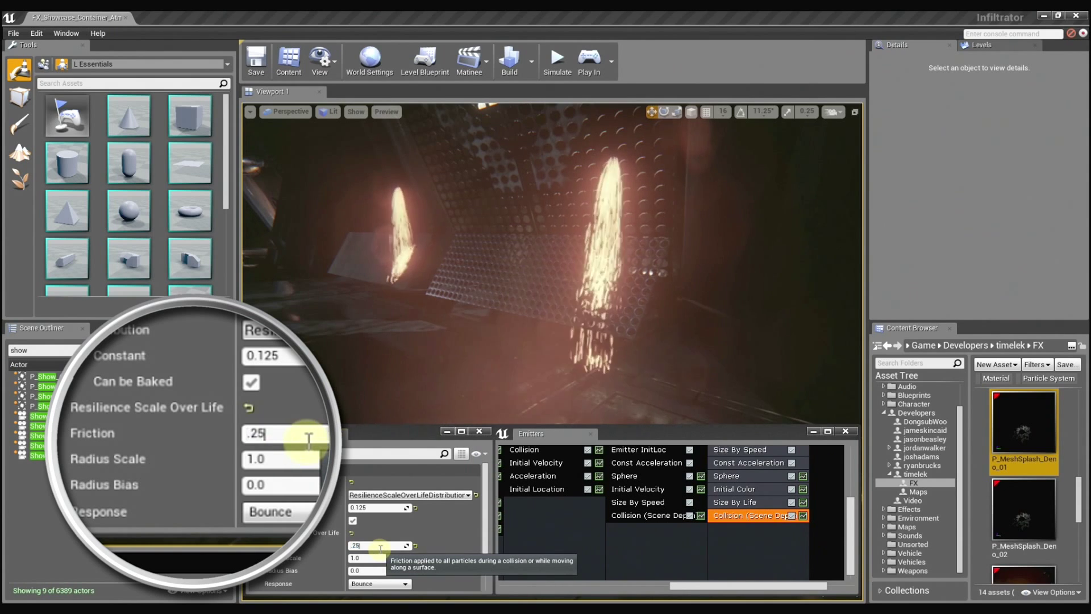
key(Return)
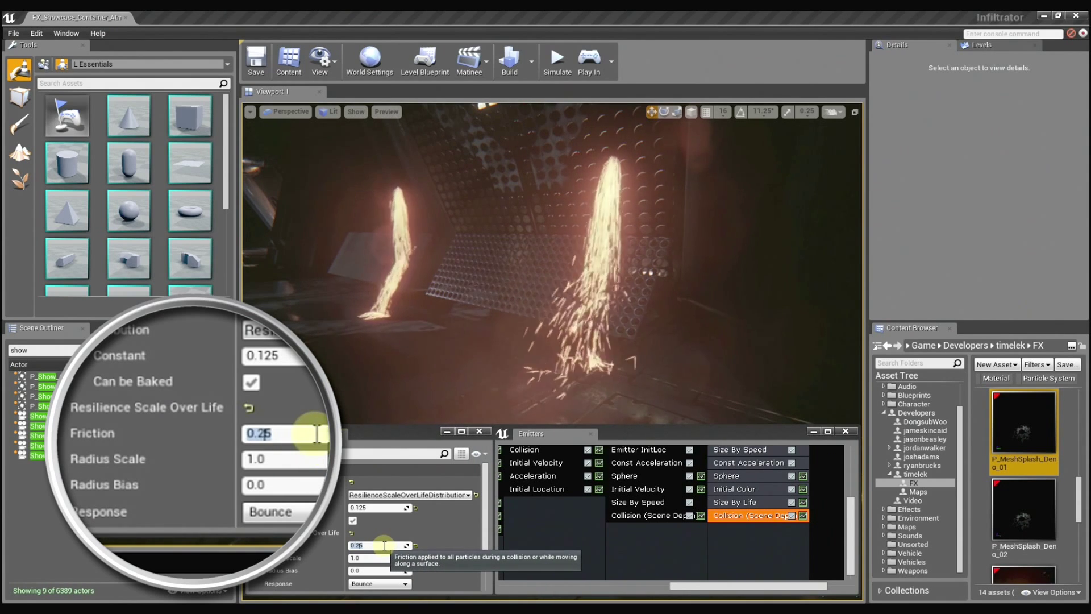
text(0.0)
key(Return)
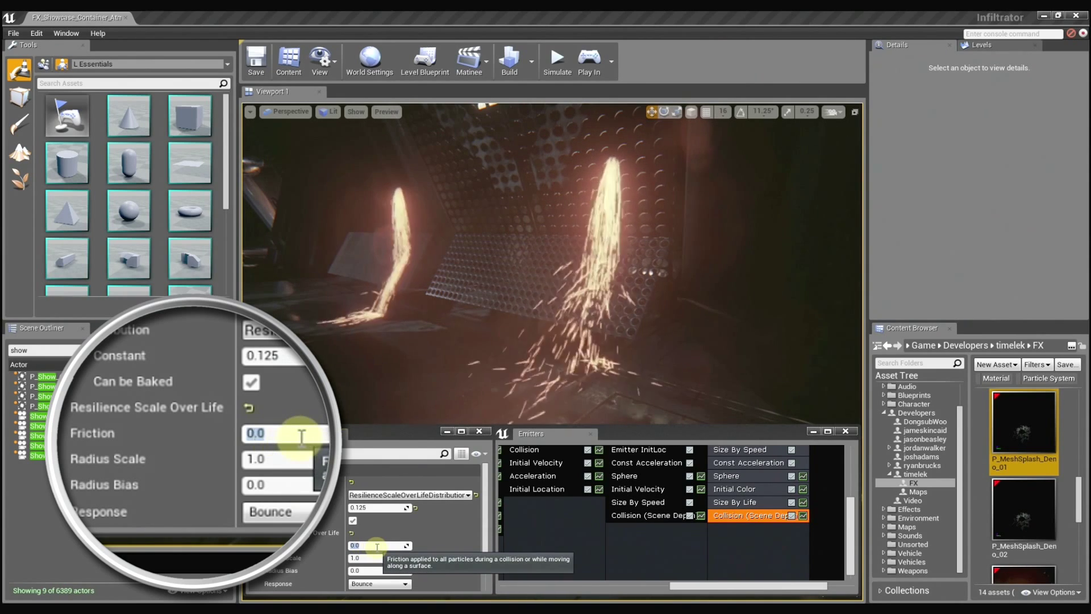
text(.25)
key(Return)
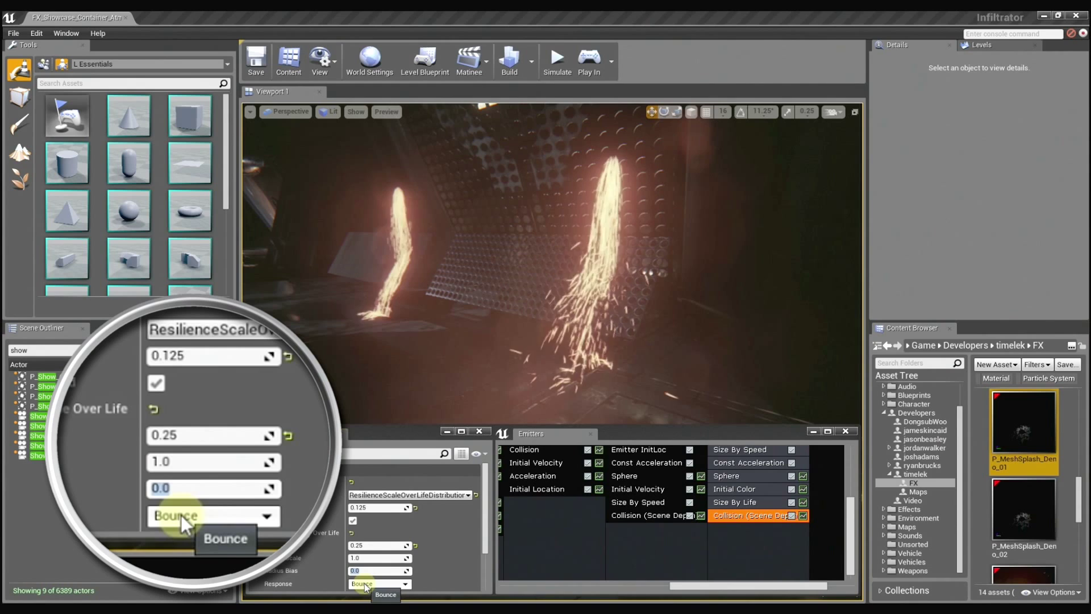
text(1)
key(Return)
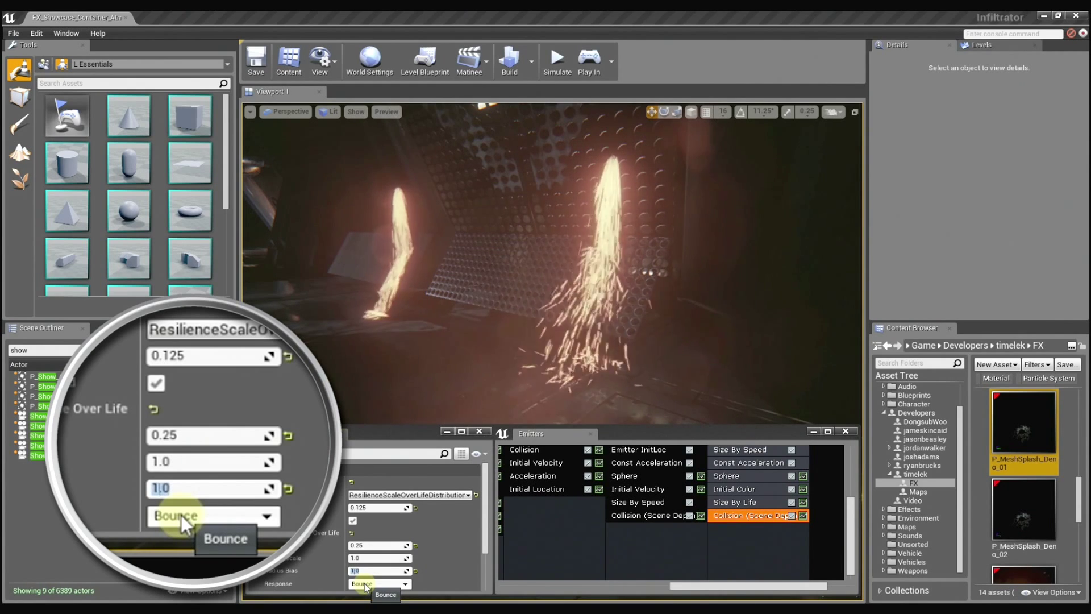
text(100)
key(Return)
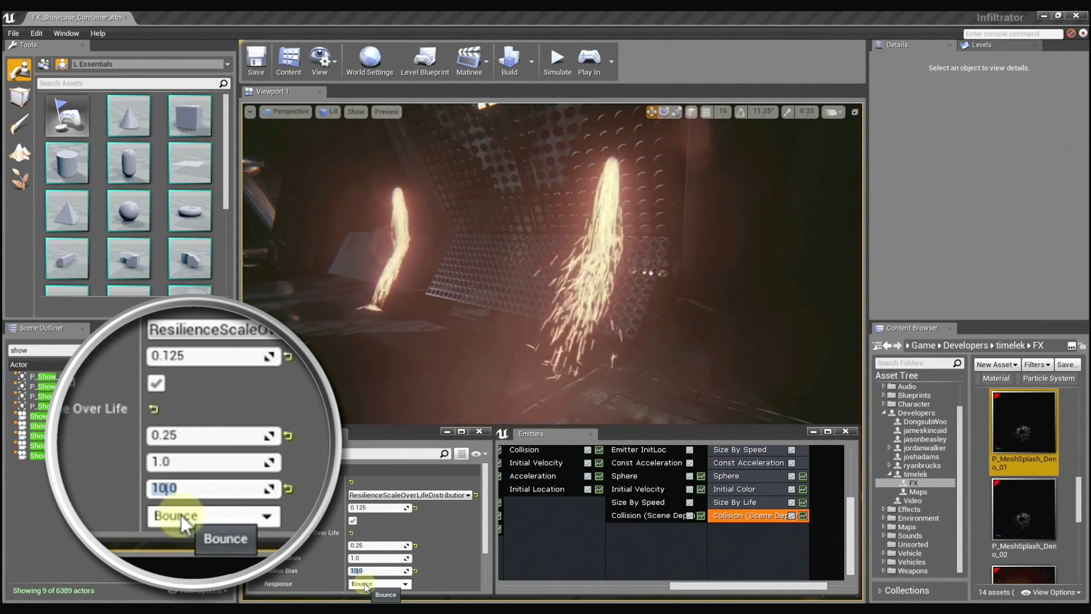
text(0)
key(Return)
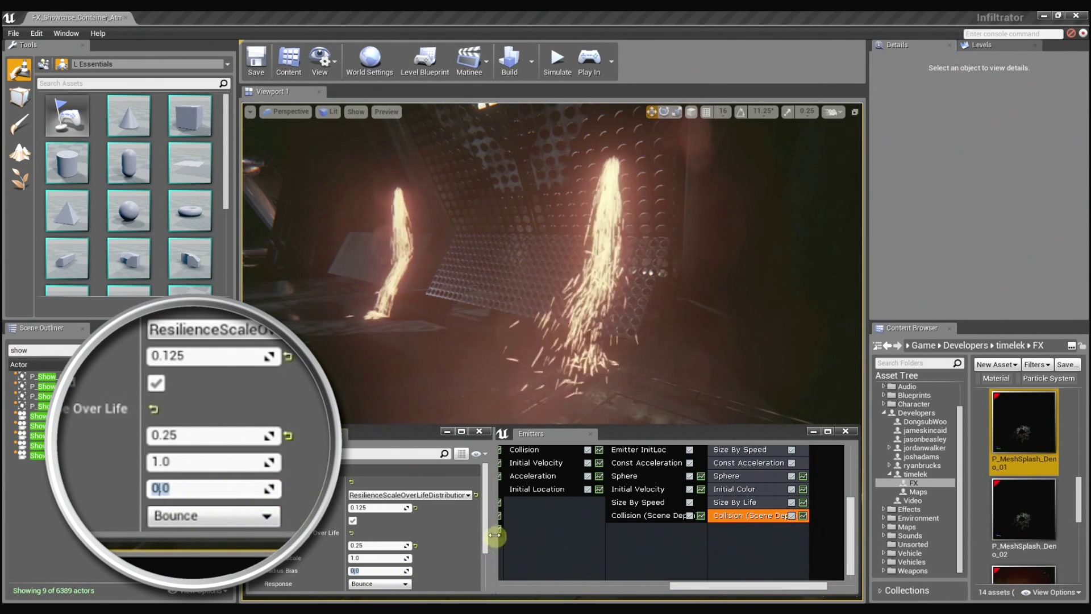
Set the Collision module's Response to Stop, then change it to Kill
scroll(486, 541, down, 1)
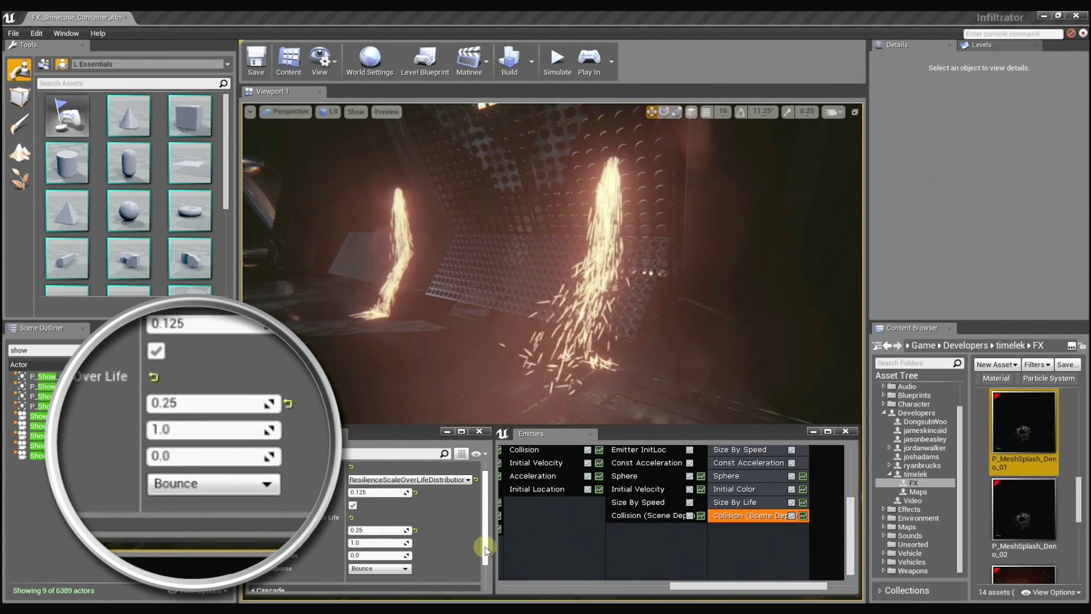
click(404, 567)
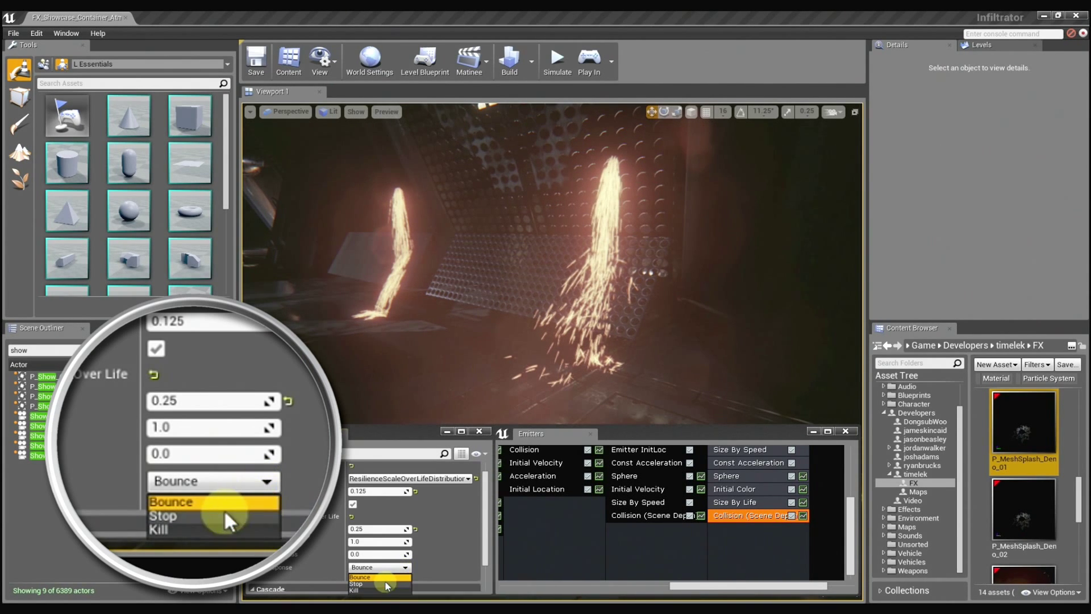
click(385, 584)
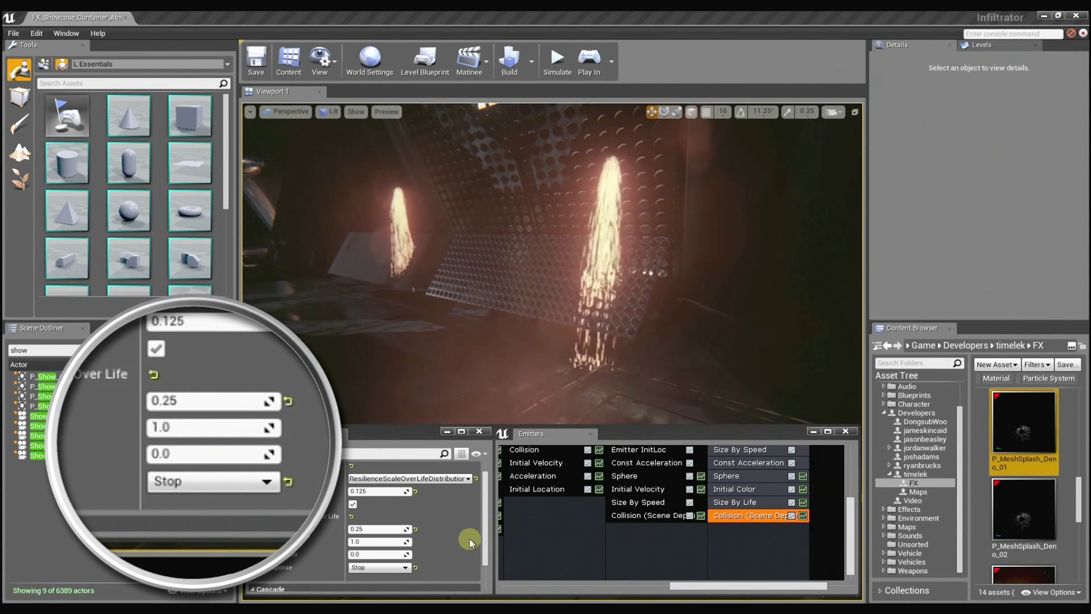
click(404, 567)
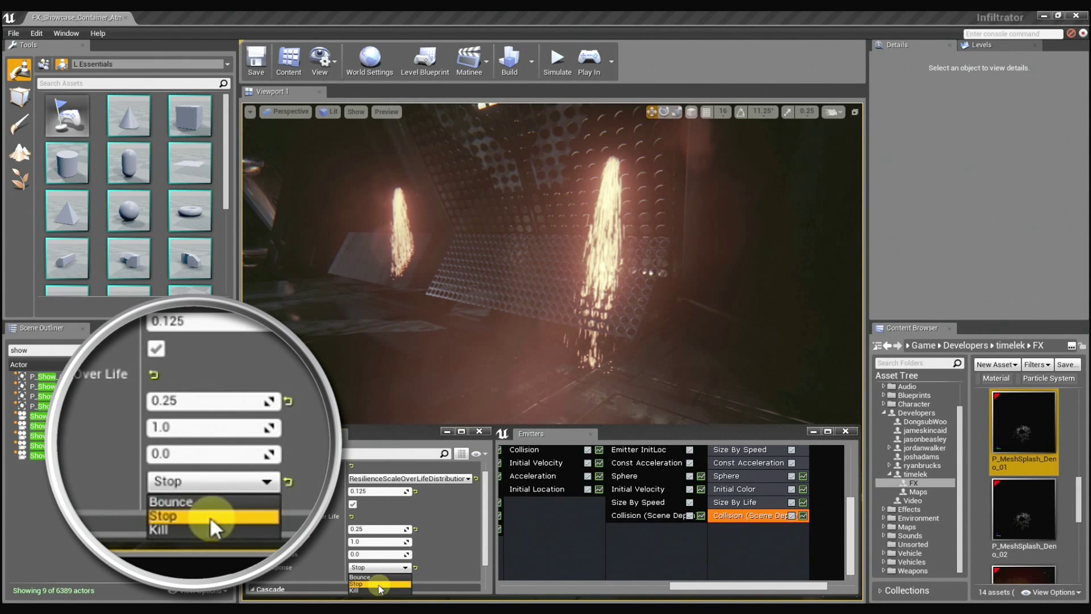
click(379, 590)
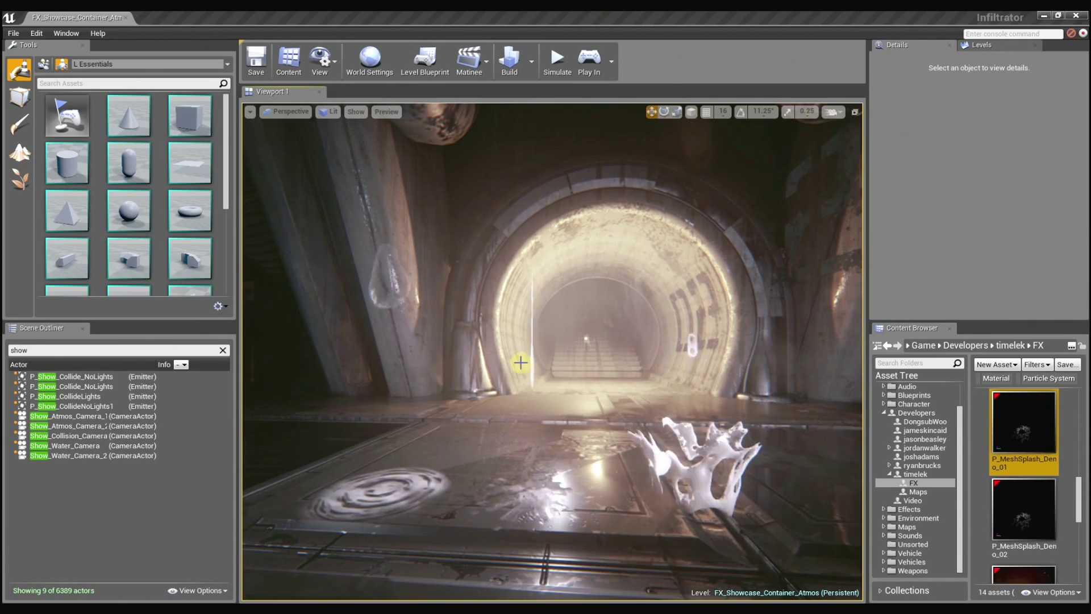
Fly forward through the tunnel past the splash meshes and switch to Wireframe (Alt+2)
right_drag(520, 363, 560, 414)
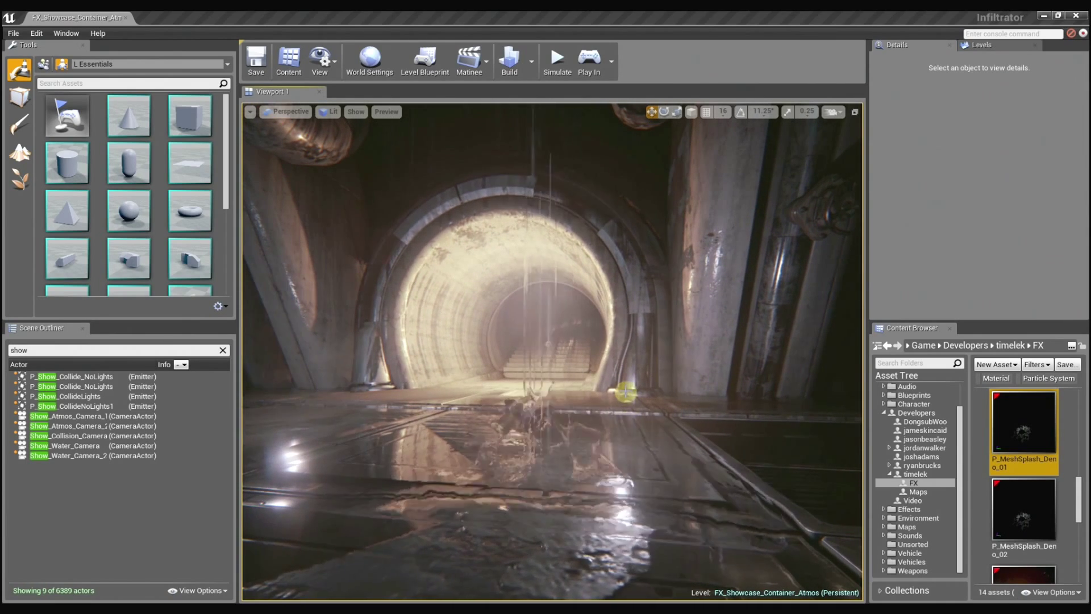
right_drag(626, 392, 622, 392)
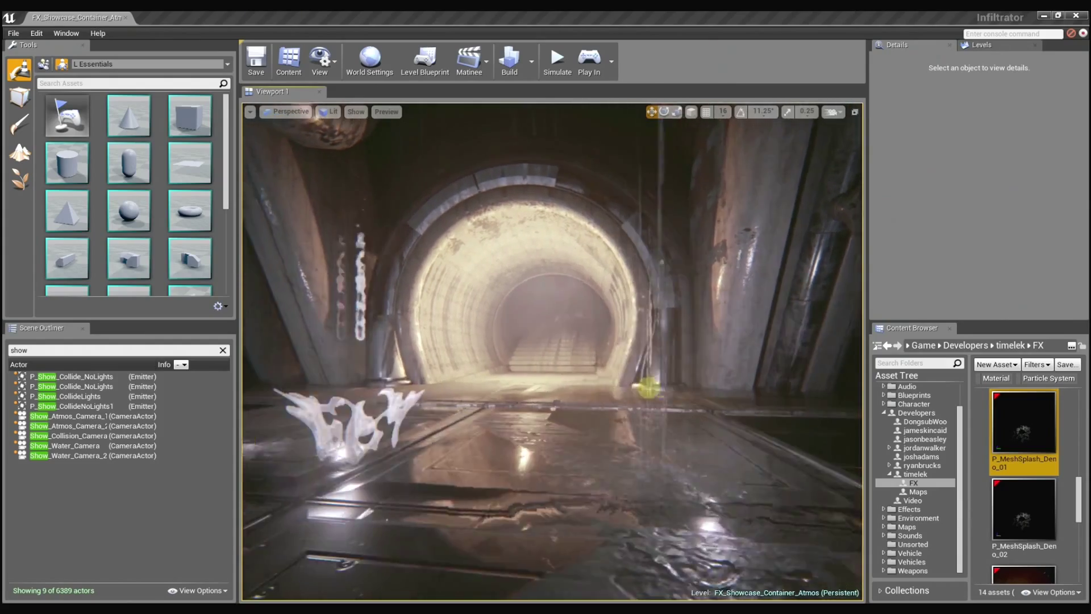
right_drag(649, 389, 694, 396)
key(alt+2)
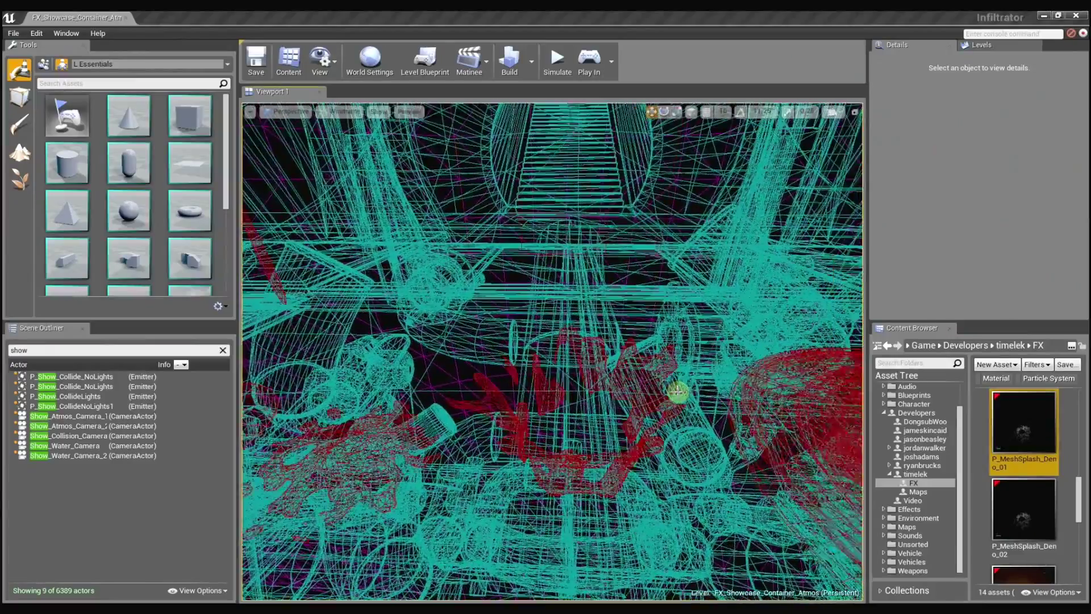
Switch the tunnel view back to Lit shading (Alt+4) over the floor splash
right_drag(677, 391, 649, 374)
key(alt+4)
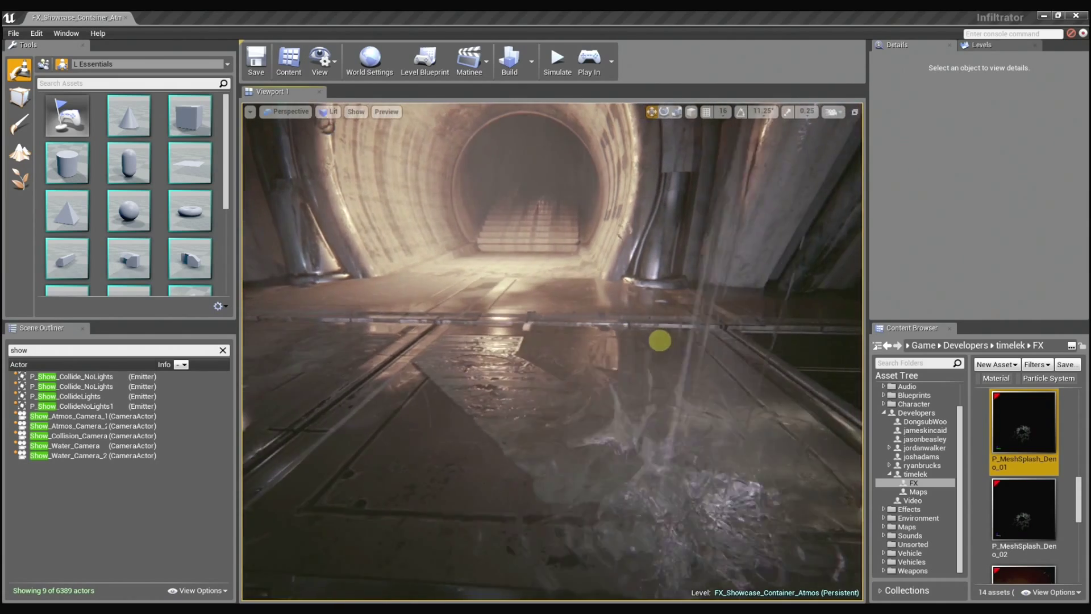
Turn the view into the tunnel toward the steam-filled catwalk corridor
right_drag(660, 341, 578, 277)
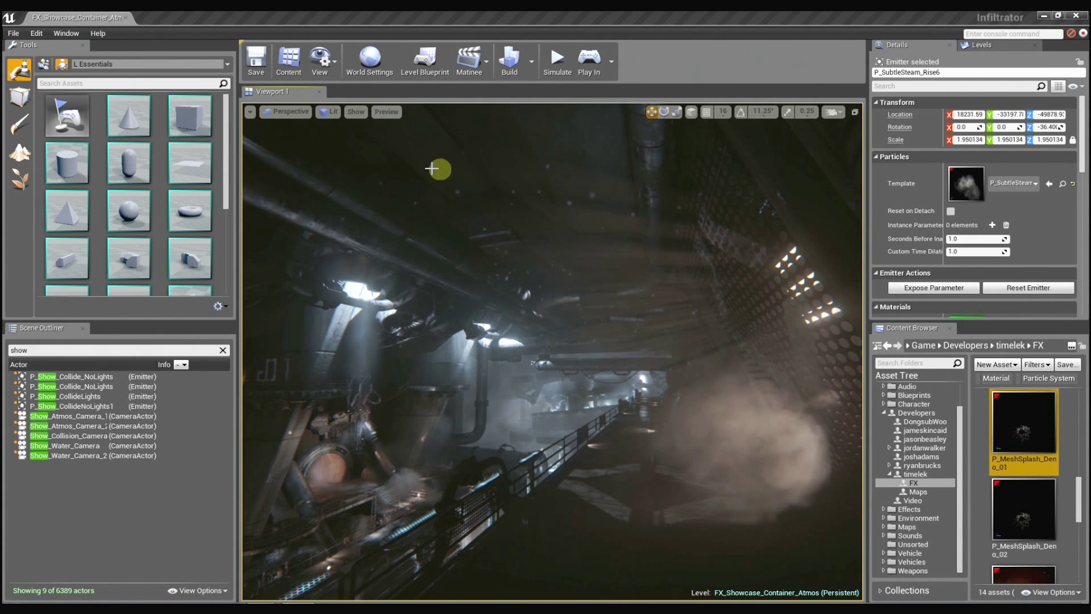
Tilt the view up toward the ceiling above the catwalk corridor
mouse_move(646, 334)
right_down()
mouse_move(638, 309)
mouse_move(628, 380)
mouse_move(640, 321)
mouse_move(628, 371)
mouse_move(628, 329)
mouse_move(636, 406)
mouse_move(628, 392)
mouse_move(640, 382)
mouse_move(642, 400)
mouse_move(628, 370)
mouse_move(601, 379)
right_up()
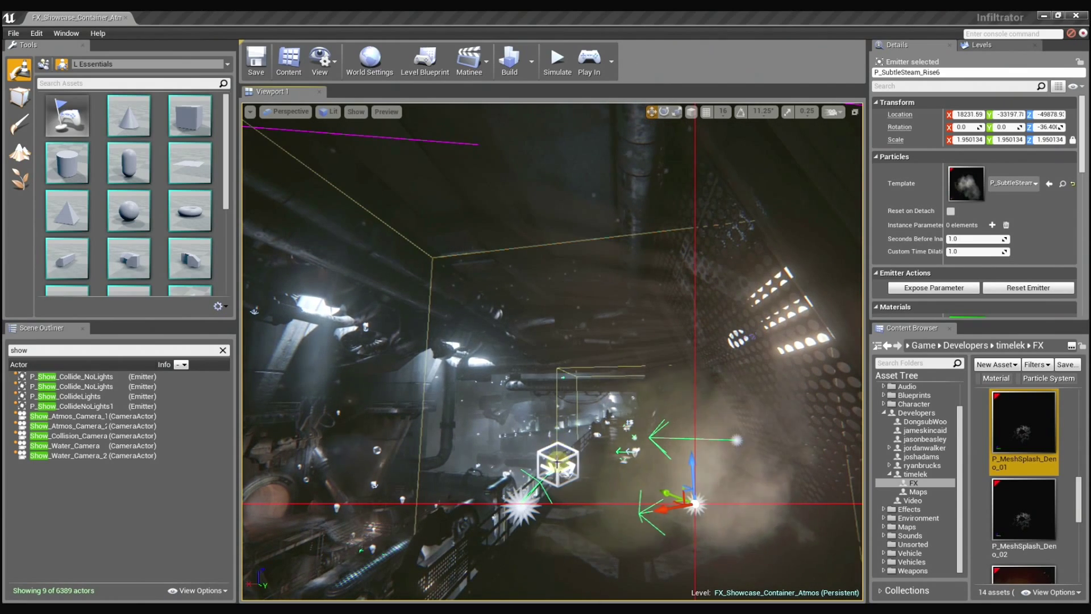
Select VectorFieldVolume10 and orbit its flow arrows toward the lit perforated panel
click(557, 464)
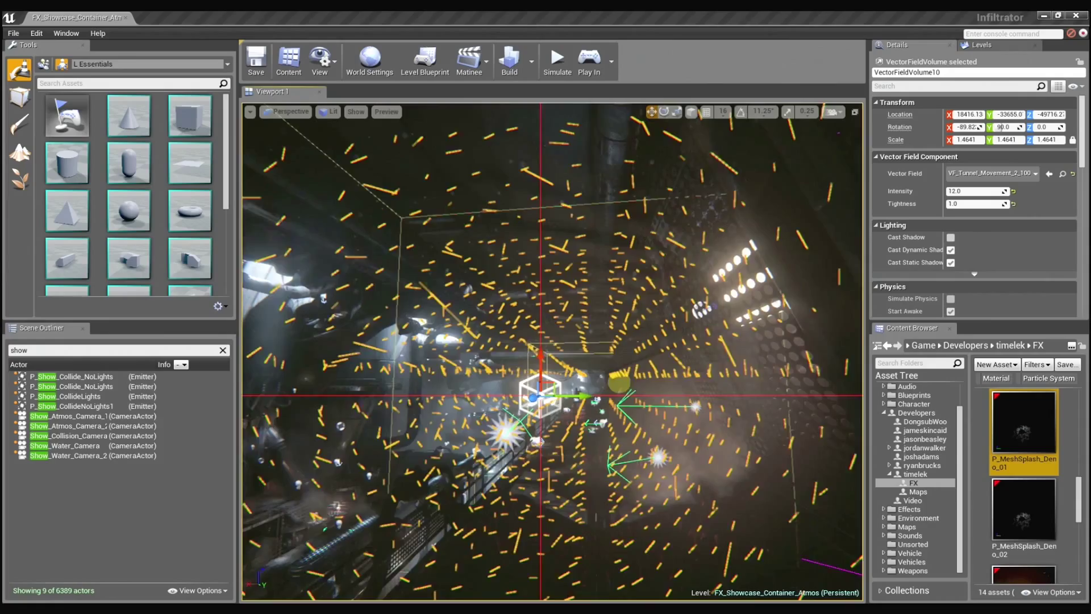
scroll(552, 351, down, 3)
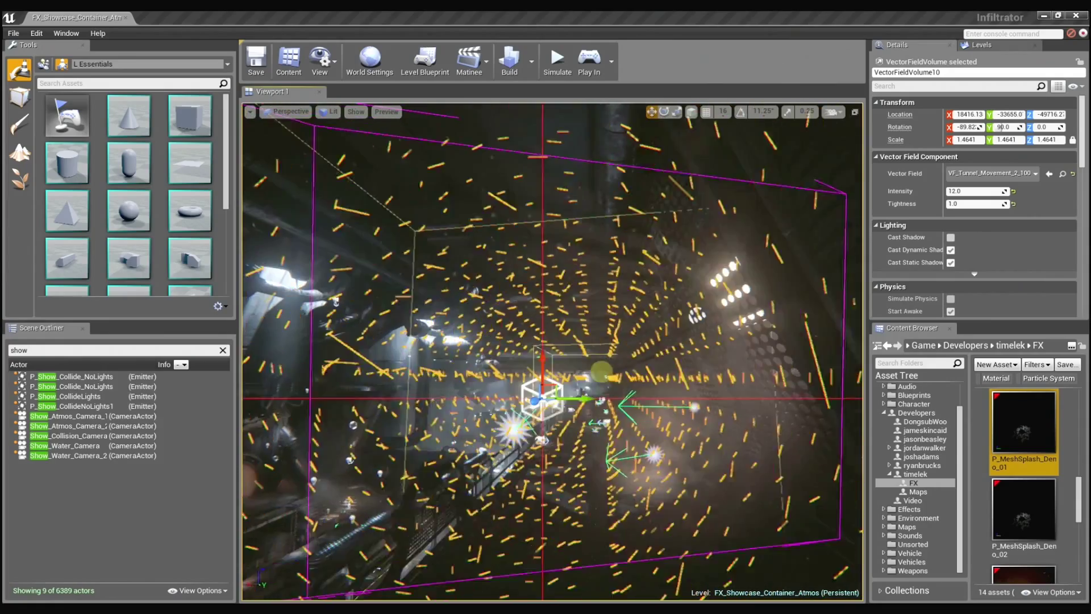
right_drag(552, 352, 528, 346)
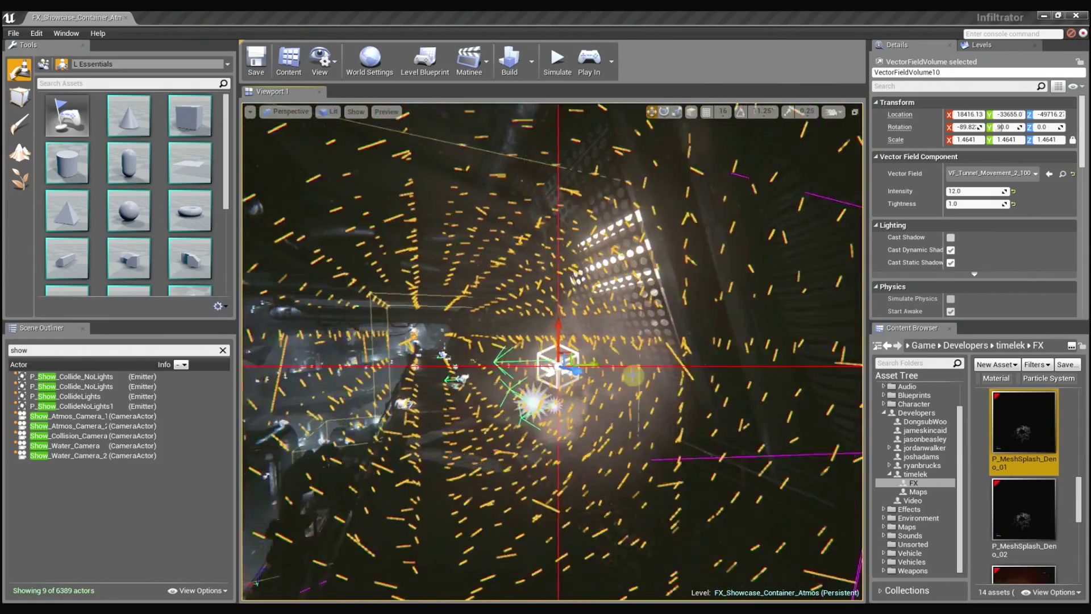
right_drag(632, 375, 648, 338)
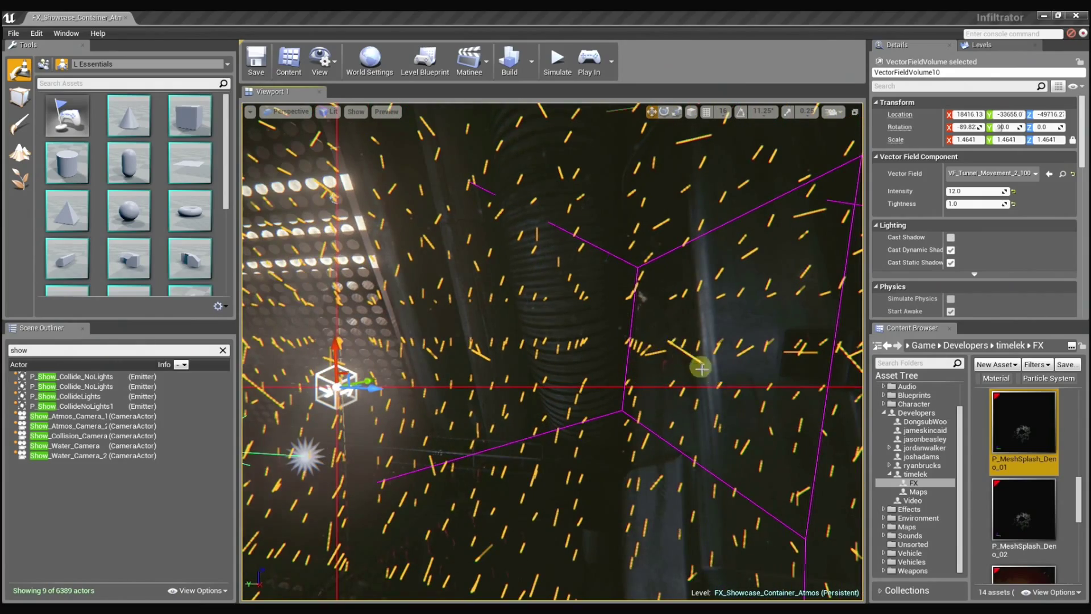
right_drag(700, 368, 627, 431)
Select P_SubtleSteam_Rise6 and nudge it slightly along X beside the perforated wall
key(g)
click(591, 414)
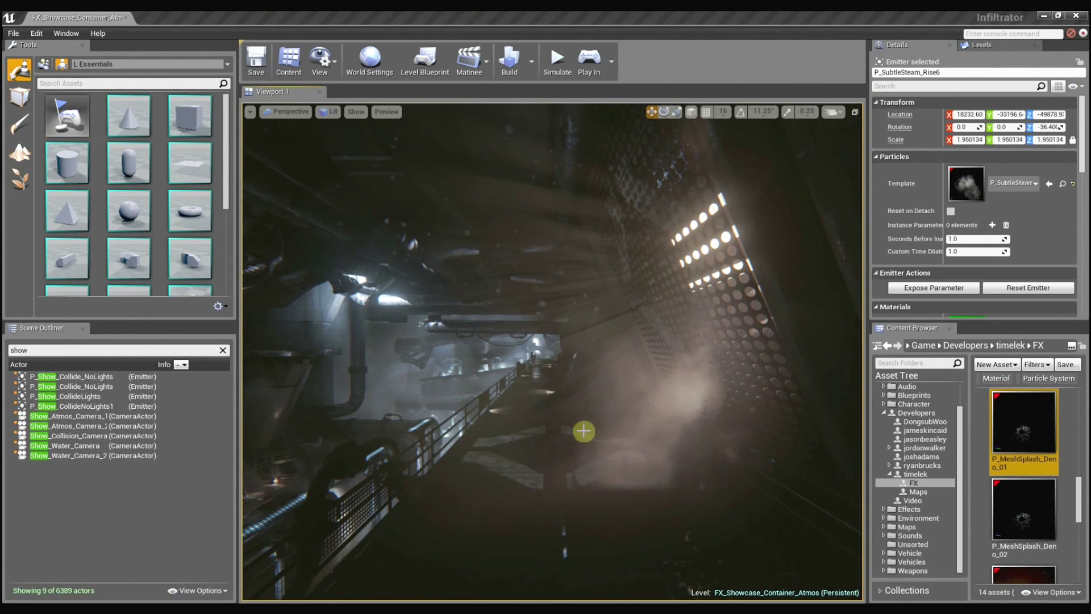
drag(578, 425, 587, 426)
key(g)
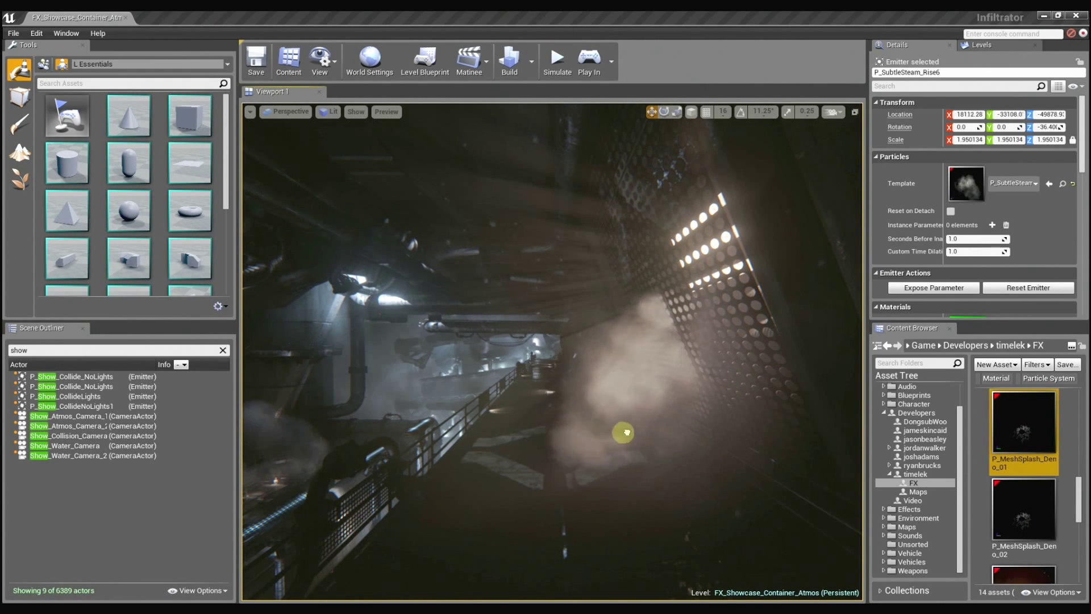
right_drag(687, 413, 711, 401)
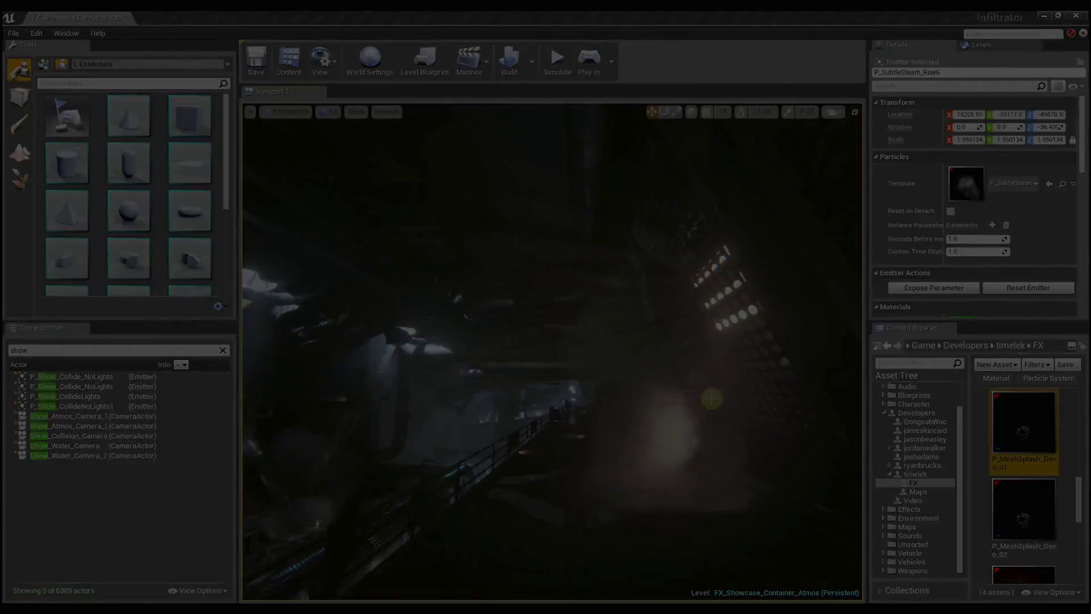